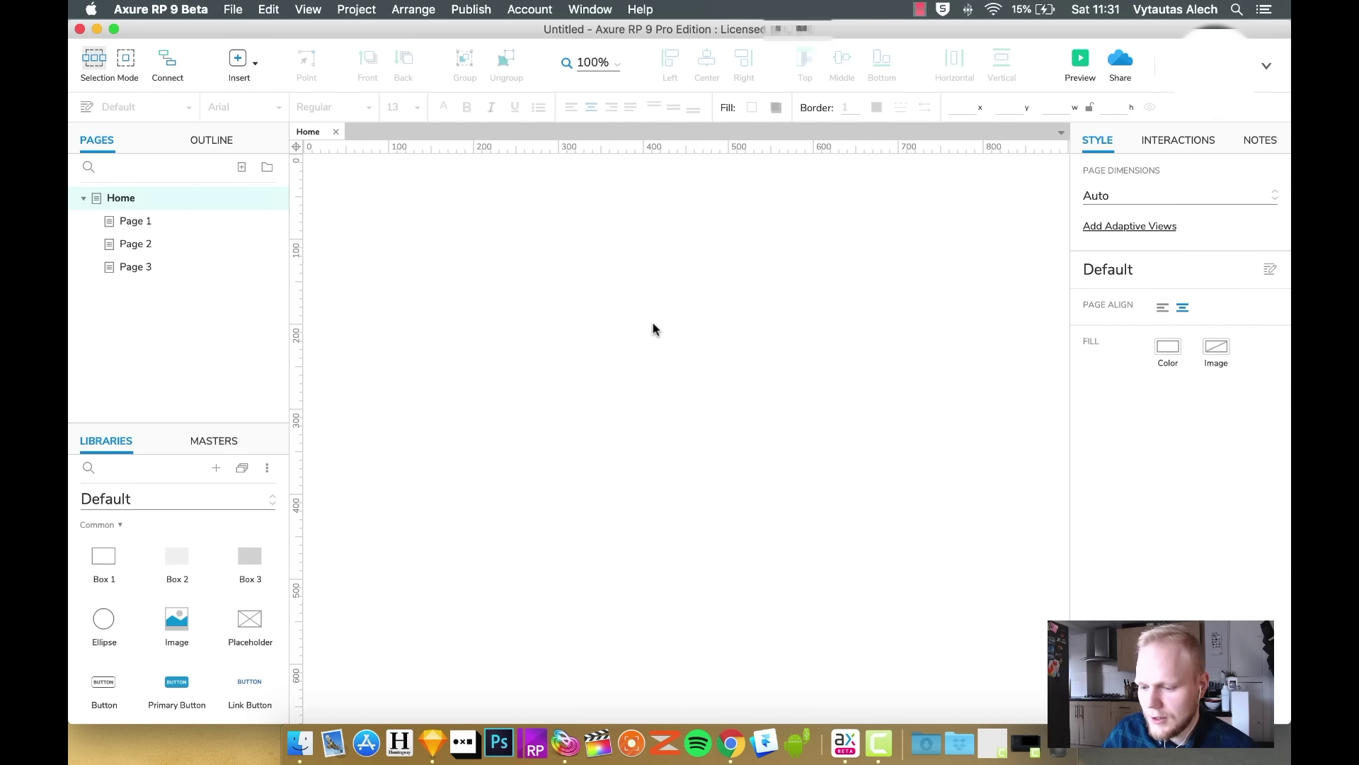
Delete Page 3, Page 2 and Page 1 so that only the Home page remains
click(136, 268)
key(Delete)
key(Delete)
click(728, 270)
click(141, 243)
key(Delete)
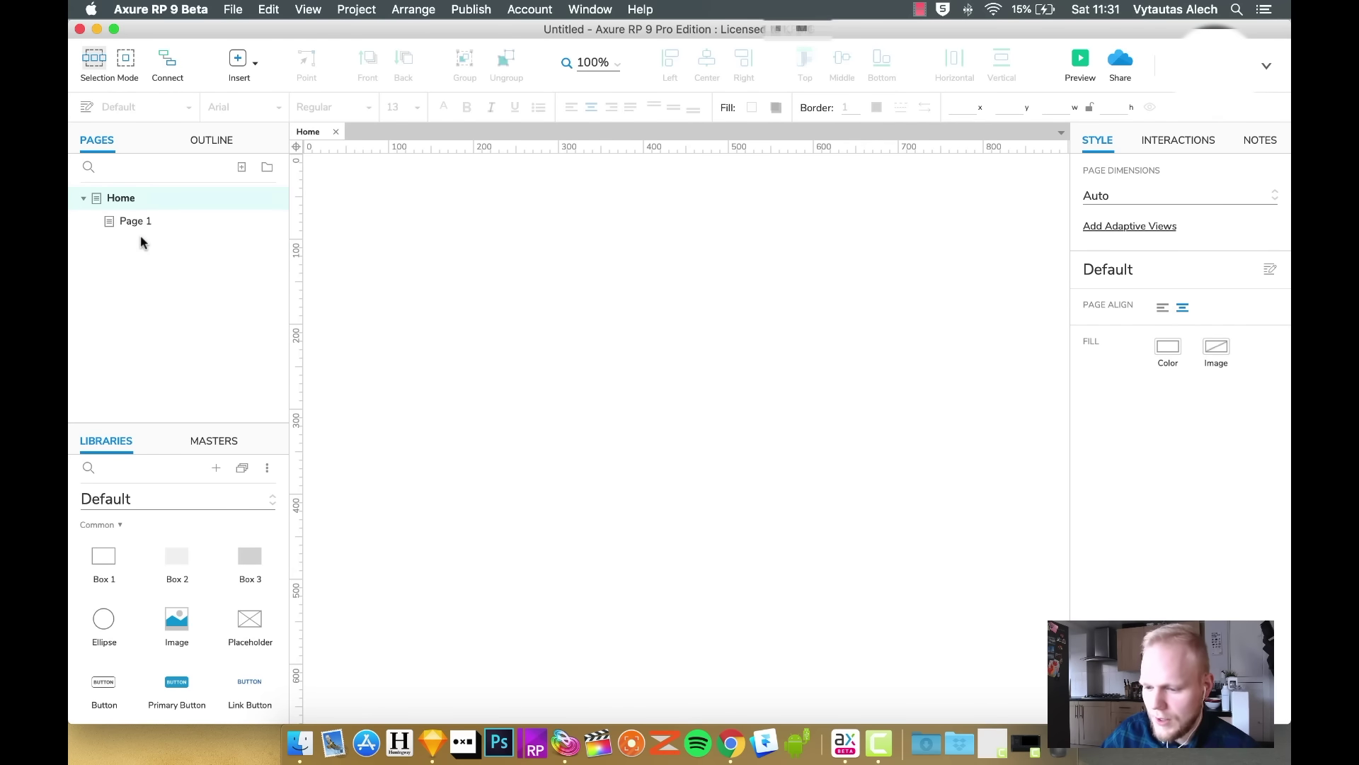
click(161, 221)
key(Delete)
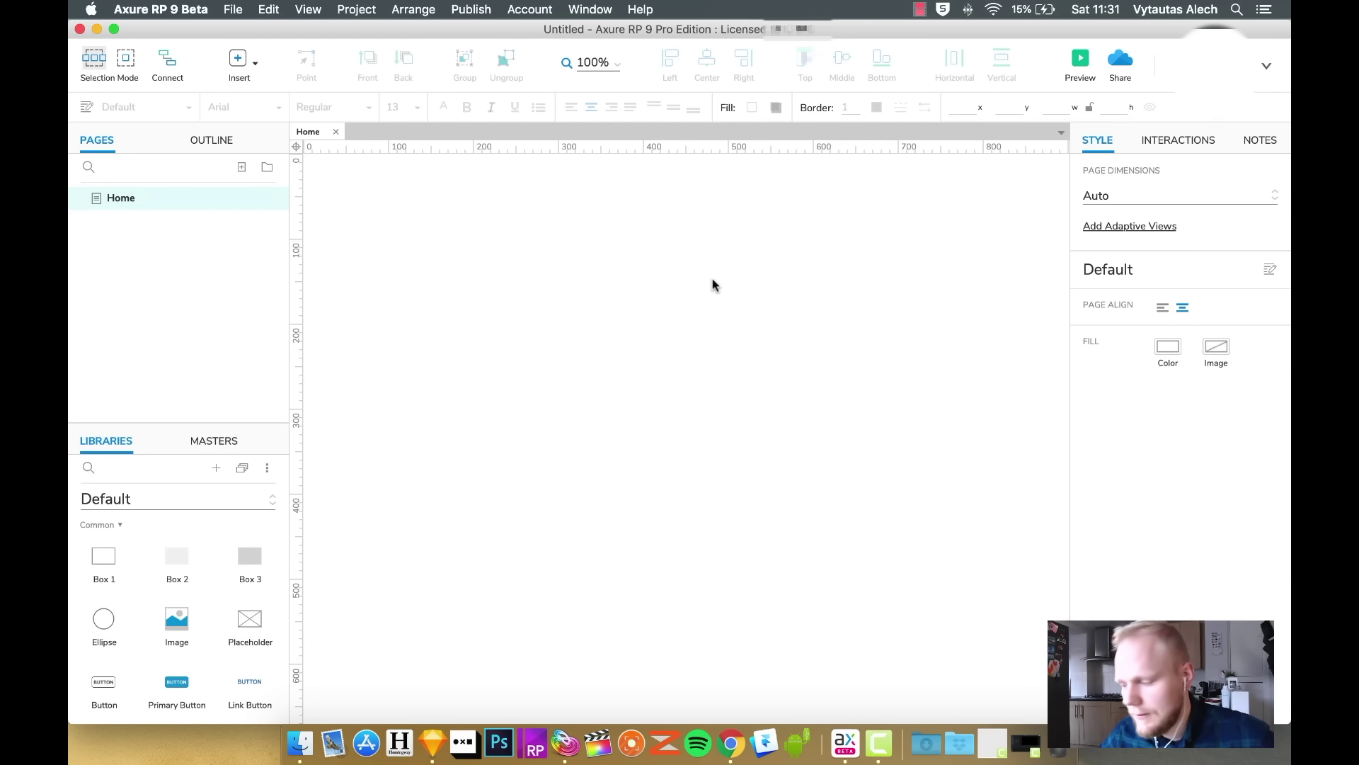
Set the Home page dimensions to the Web preset
click(1147, 198)
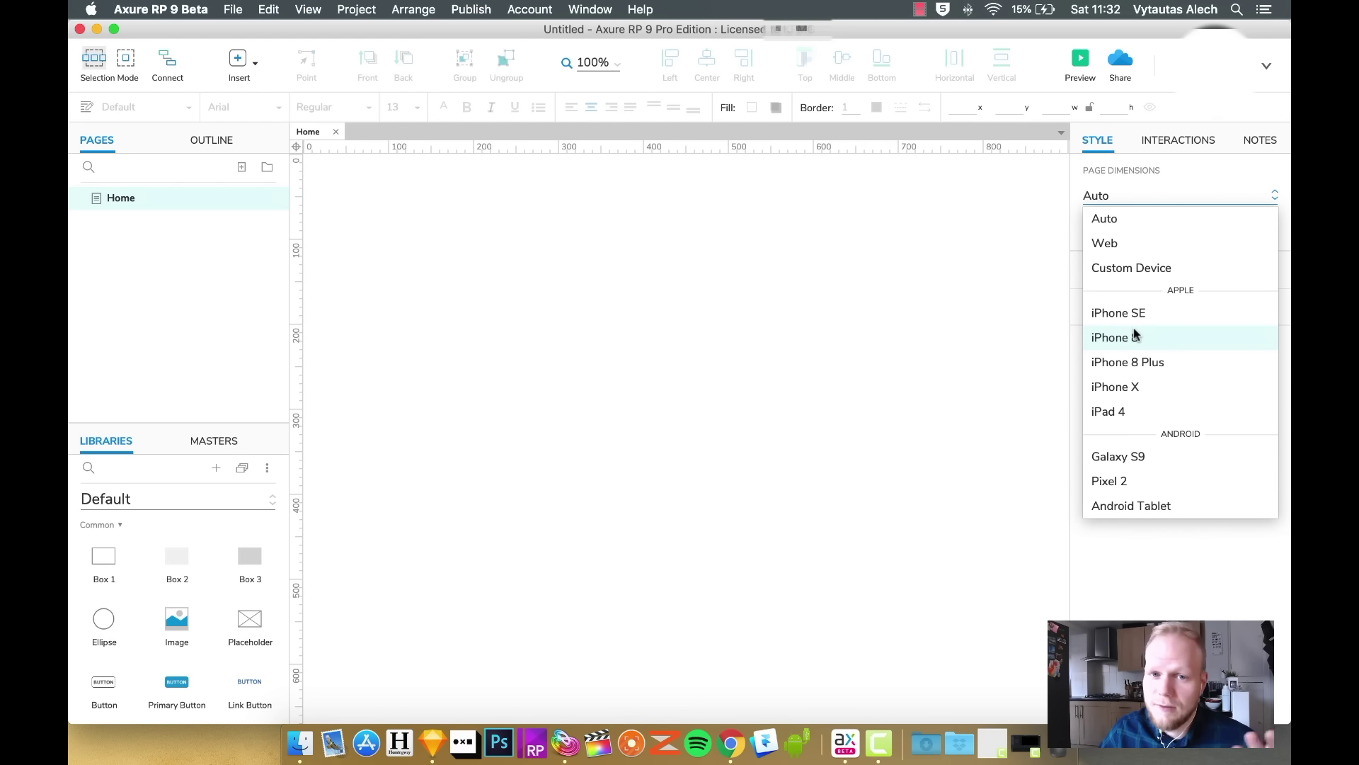
click(1136, 242)
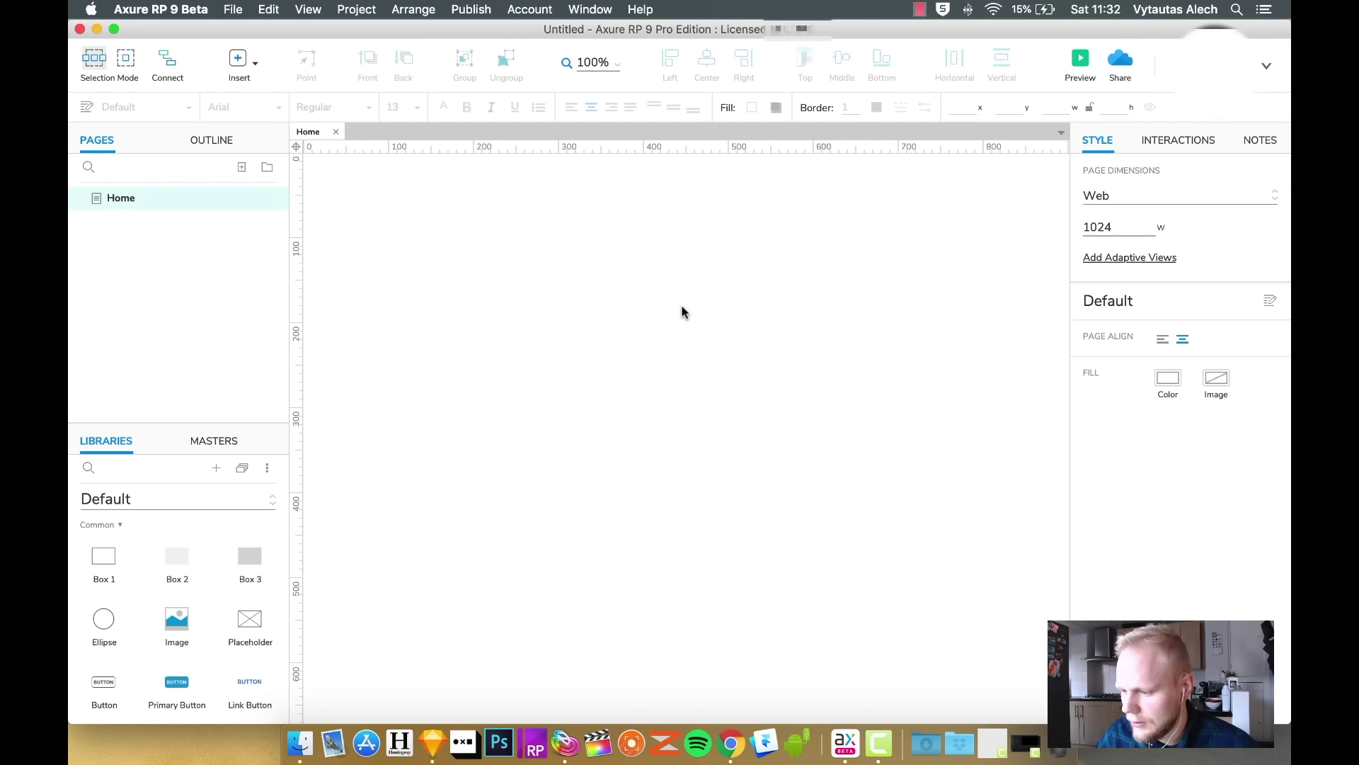
scroll(656, 361, left, 3)
scroll(655, 361, up, 3)
scroll(656, 361, right, 4)
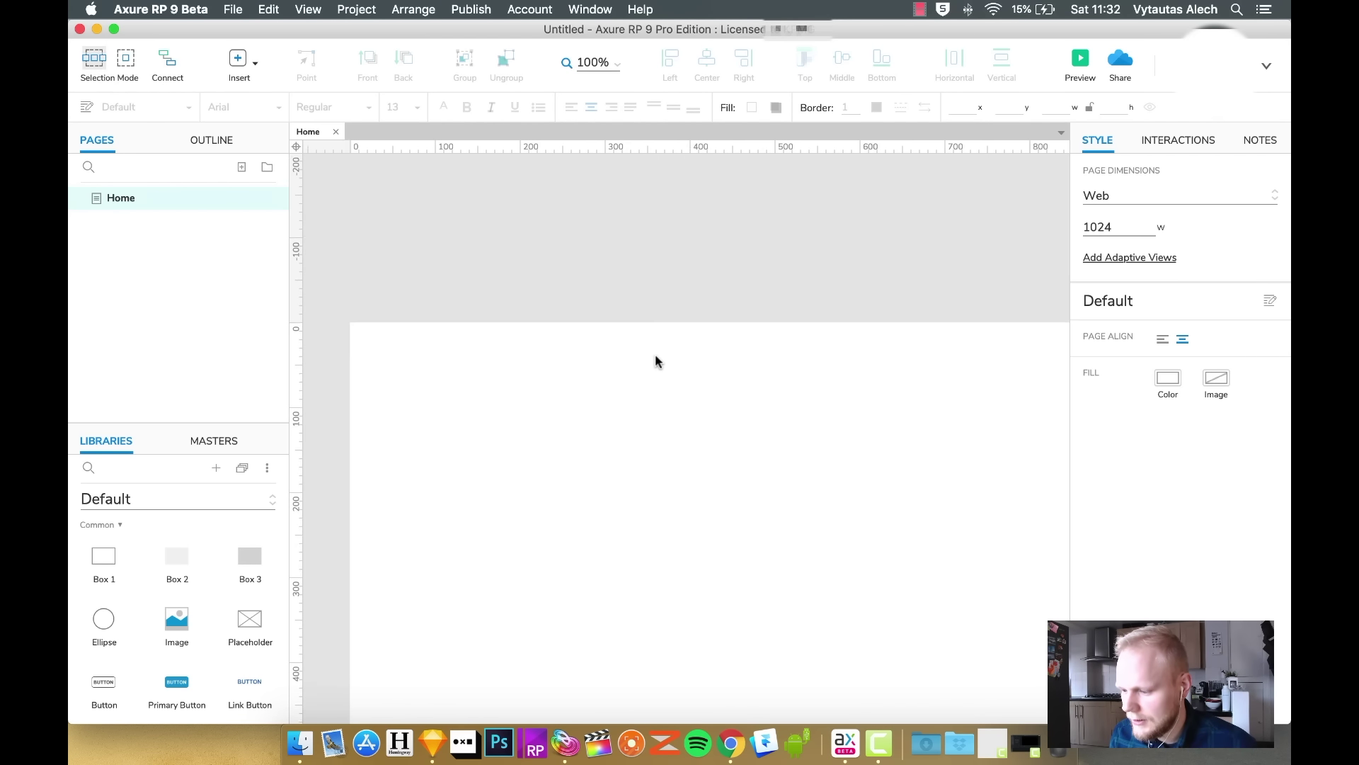
scroll(656, 361, down, 2)
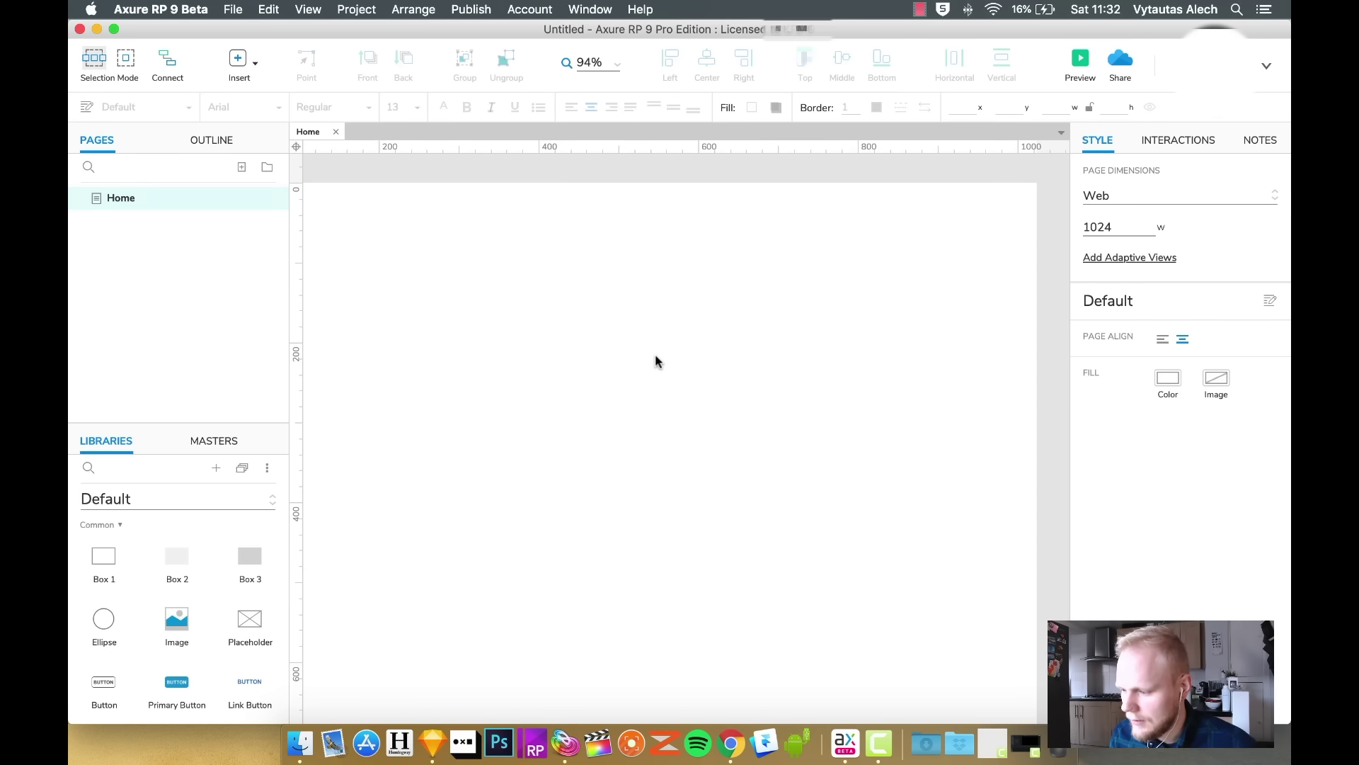
scroll(655, 361, left, 2)
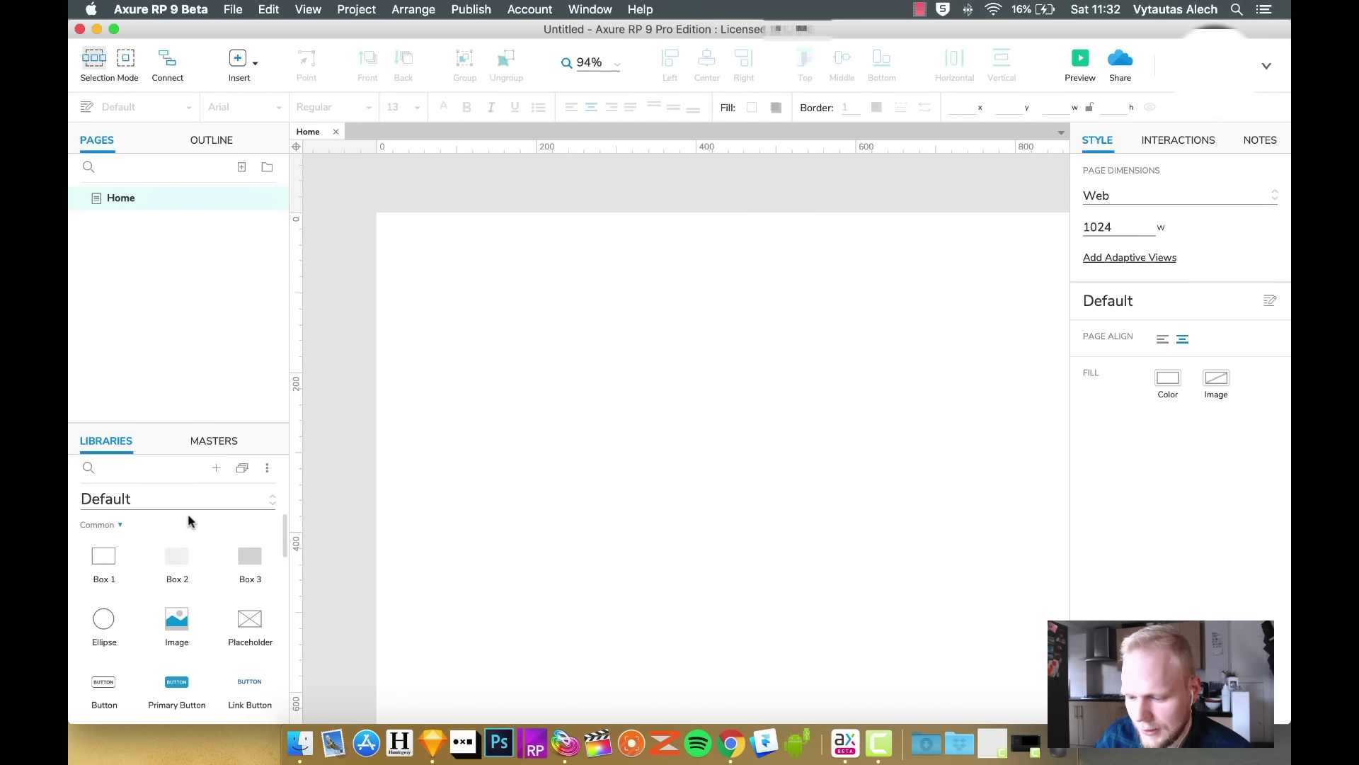
Add a Box 2 header bar across the full width at the page's top edge, about 1024 wide and 45 high
scroll(176, 552, down, 1)
drag(160, 424, 167, 307)
scroll(176, 616, up, 1)
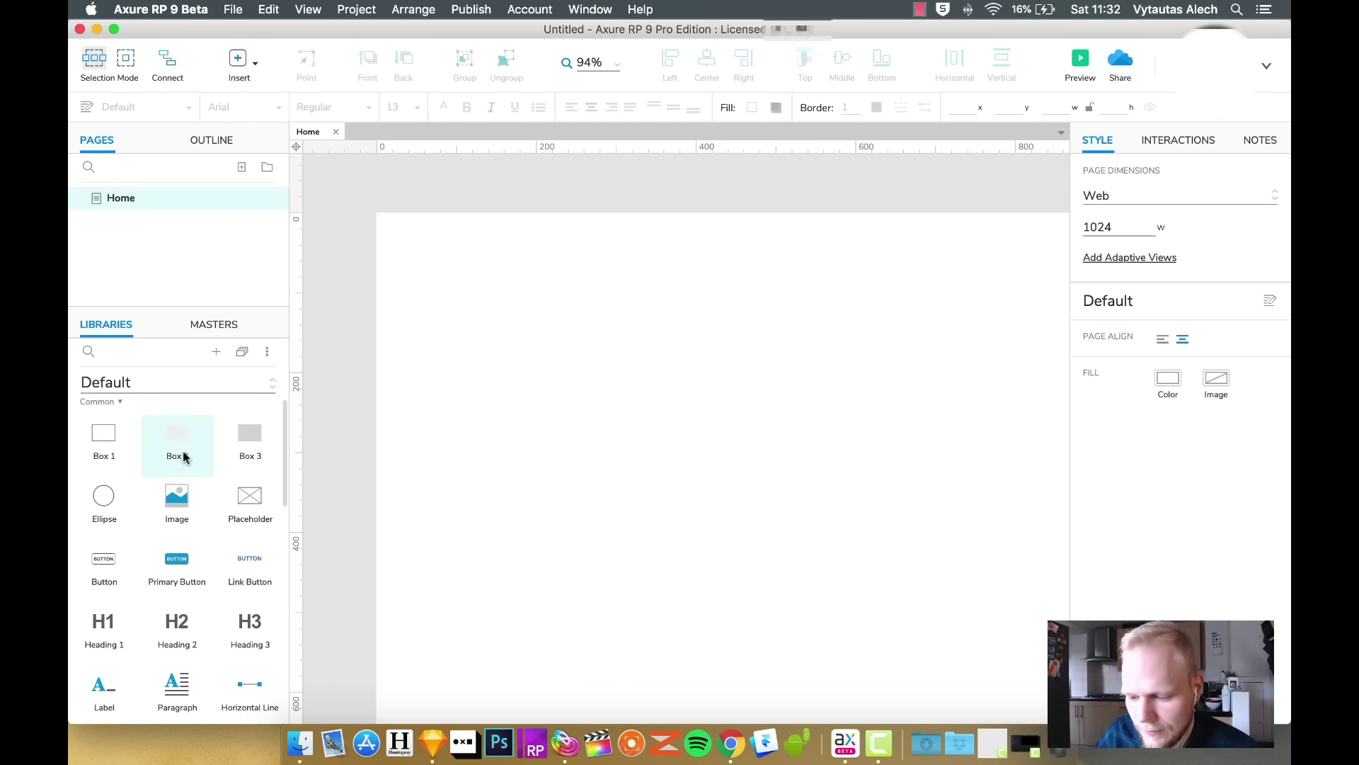
drag(181, 453, 538, 330)
drag(615, 348, 787, 266)
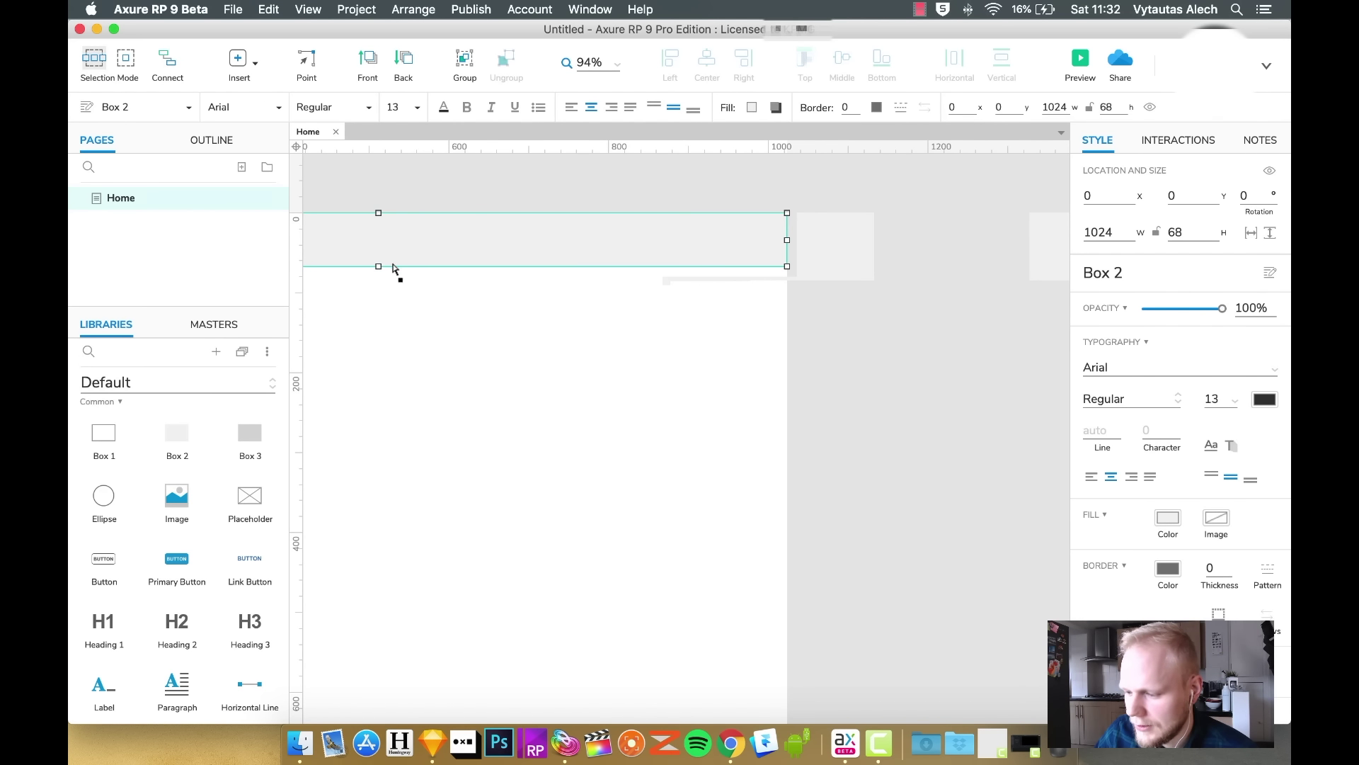
drag(380, 266, 380, 249)
click(584, 350)
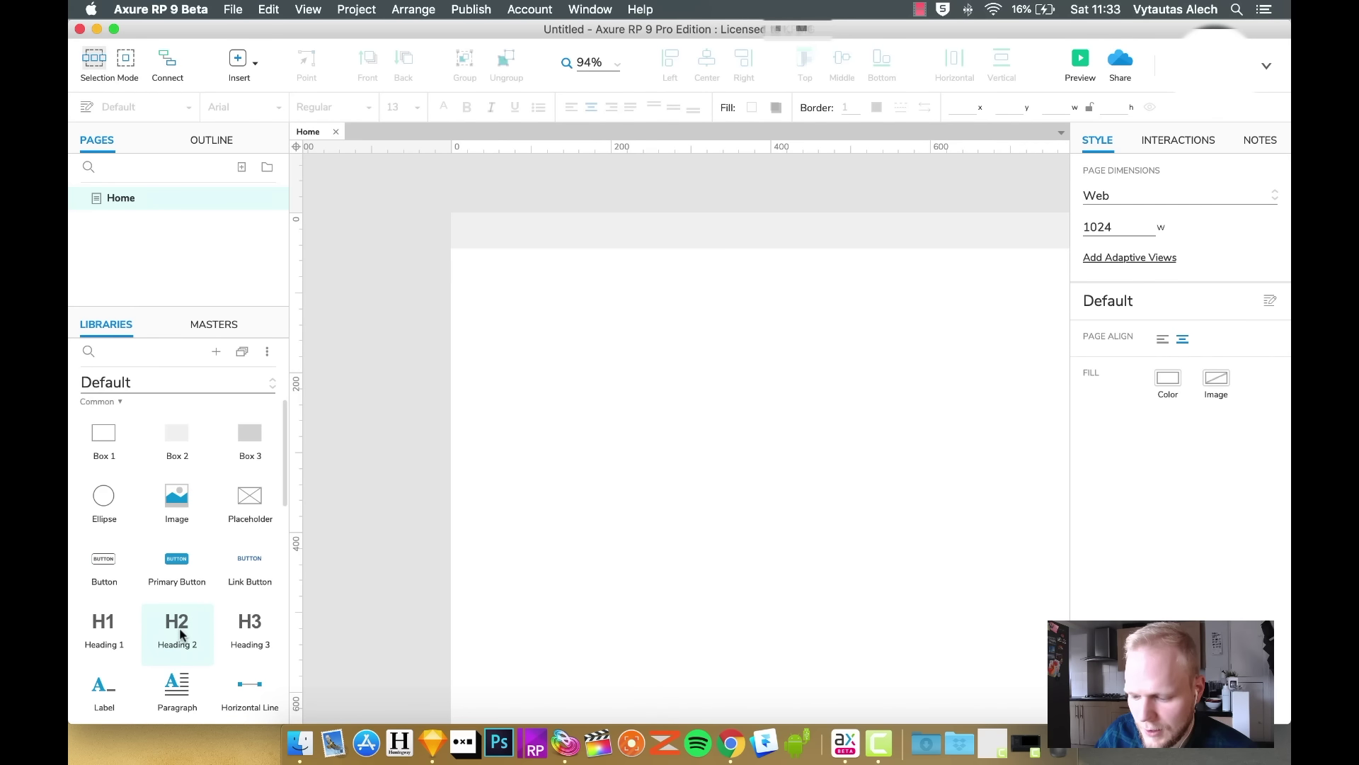
Place a placeholder about 55 by 21 at the header bar's left end and a Heading 2 widget beside it
drag(249, 496, 472, 221)
drag(704, 357, 508, 241)
drag(176, 623, 552, 230)
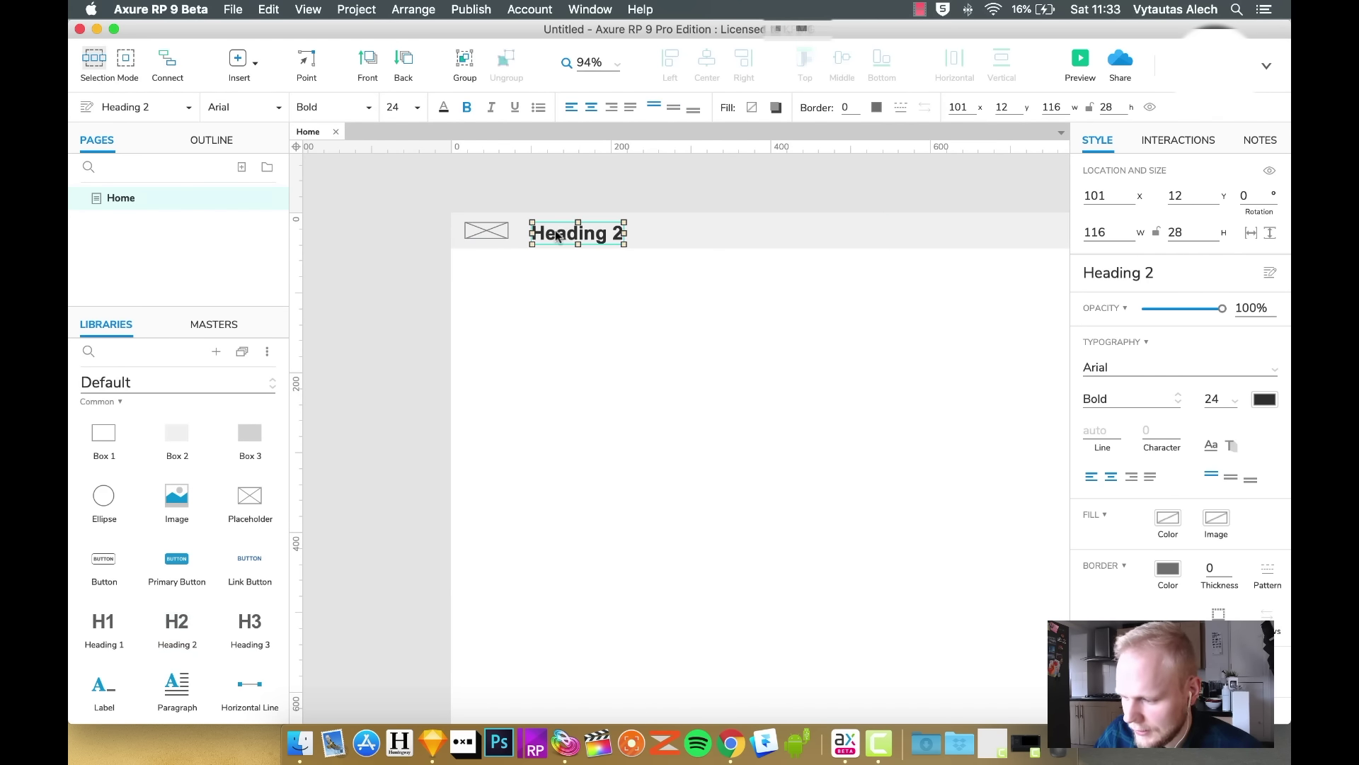
Change the heading text to "Hello world - subscribe to vaexperience" and set its font size to 16
double_click(556, 230)
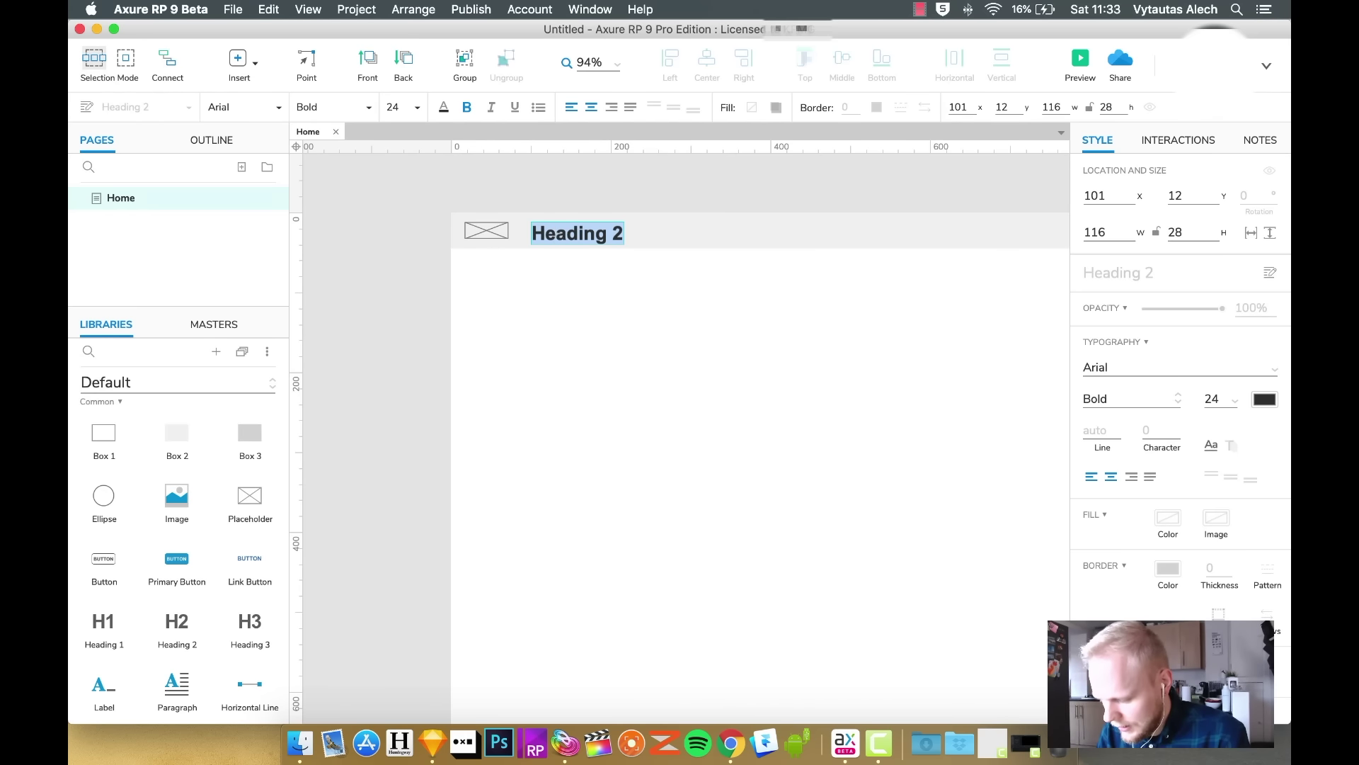
text(Hello world - subscribe to vaexperience)
click(1215, 400)
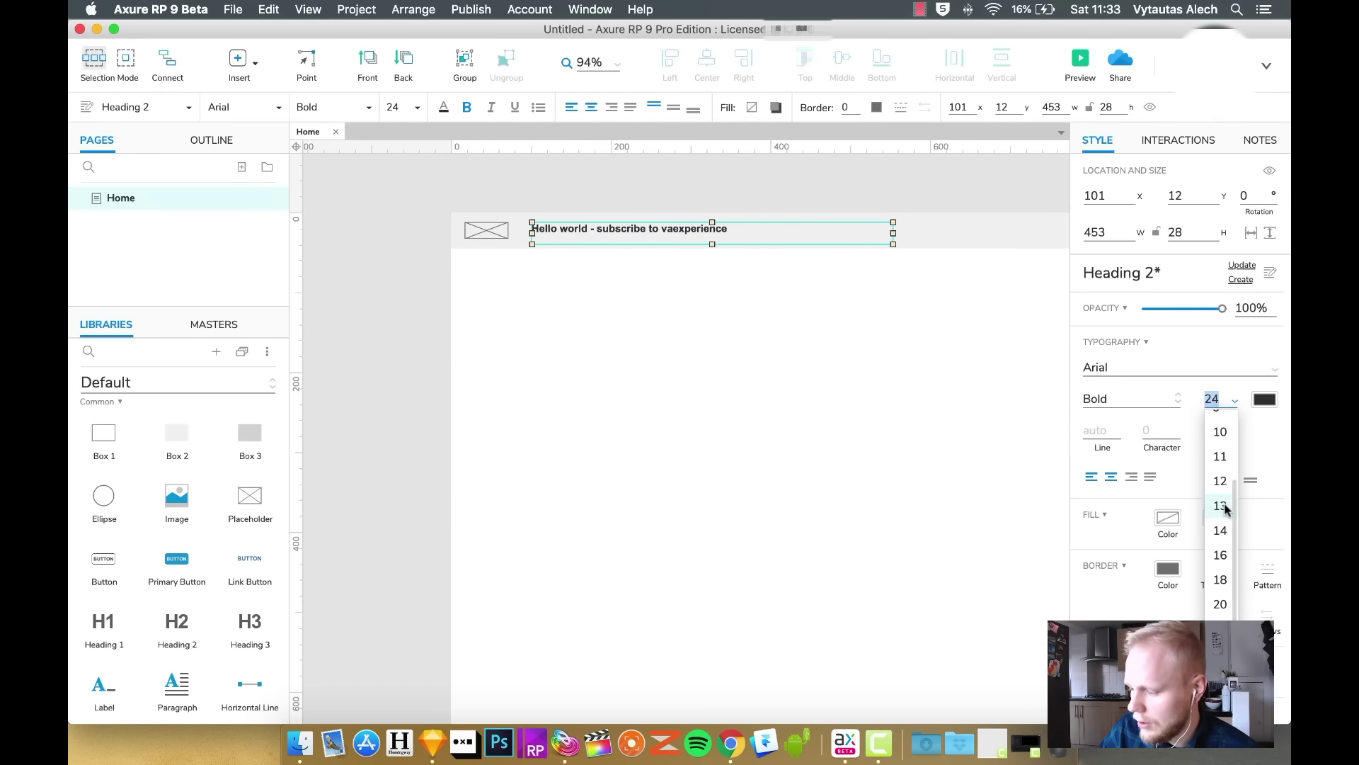
click(895, 343)
scroll(895, 343, up, 2)
Fill the header bar with bright green #95F204
click(895, 330)
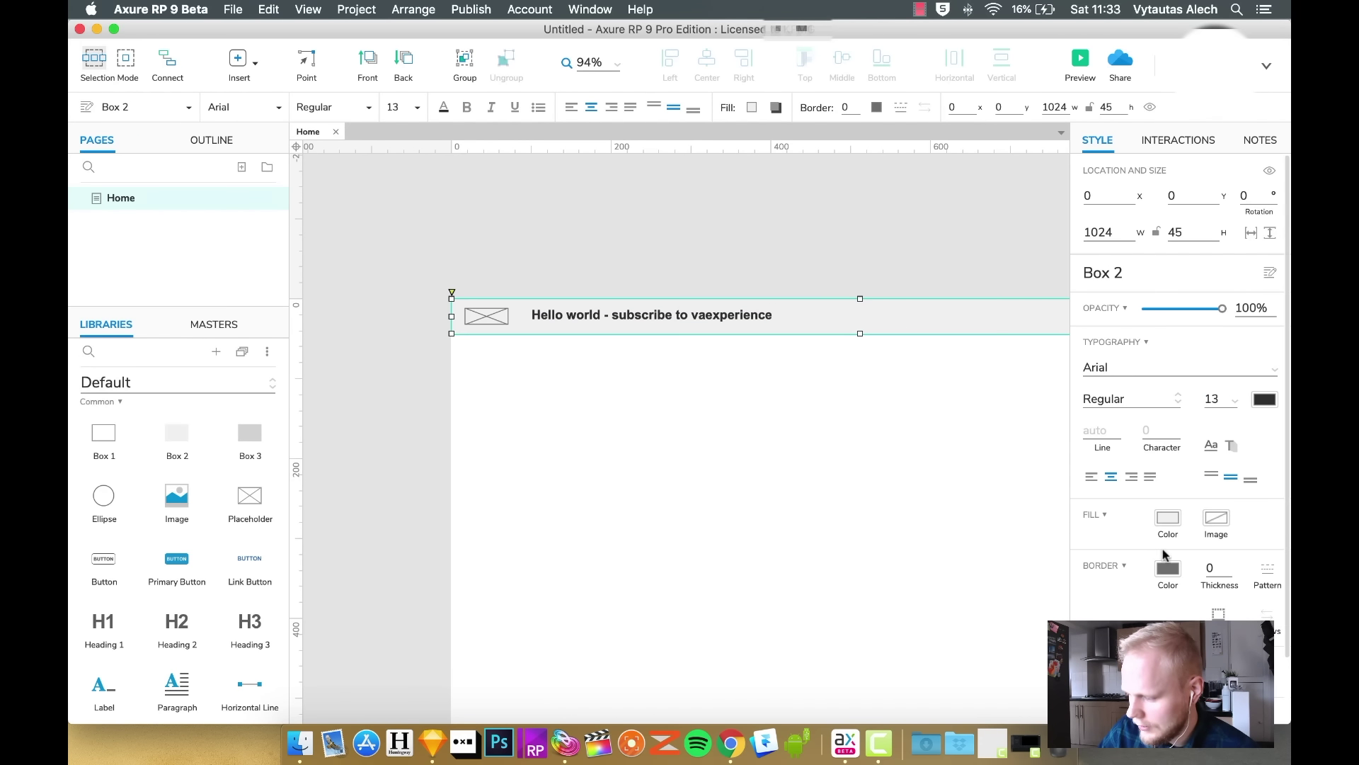
click(1169, 520)
click(1178, 515)
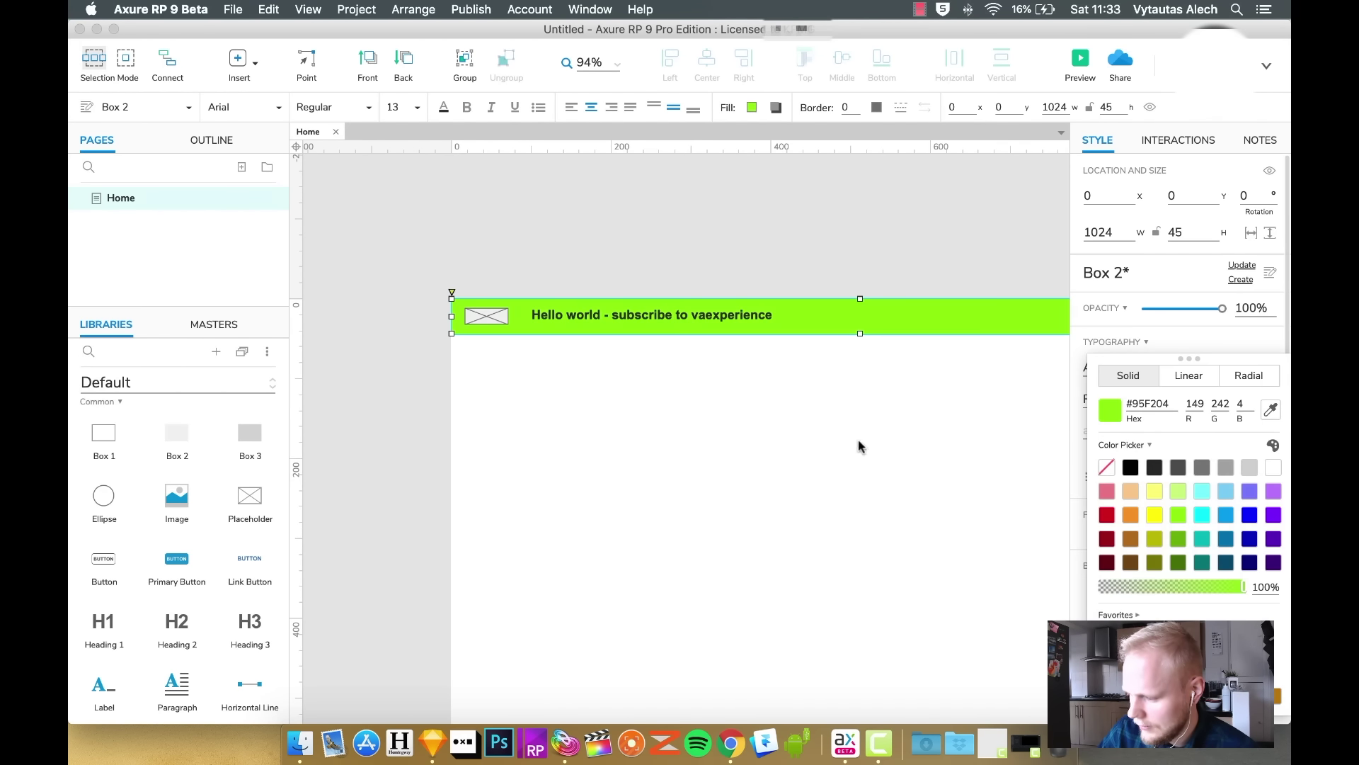
click(866, 455)
click(767, 312)
Fill the header bar with a dark blue solid colour
click(916, 324)
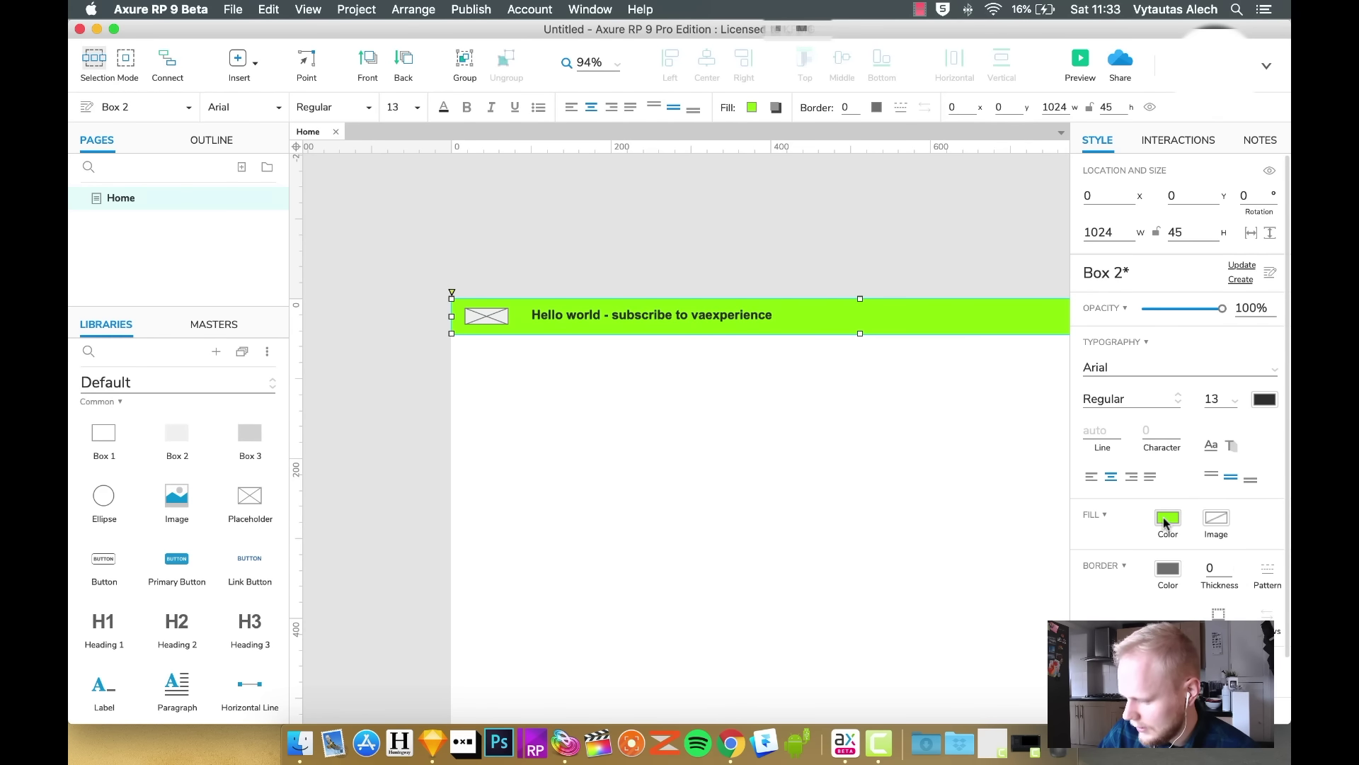
click(1167, 520)
click(1222, 538)
Set the heading's border colour and text colour to white
click(1169, 569)
click(1273, 468)
click(882, 418)
click(692, 313)
click(1264, 399)
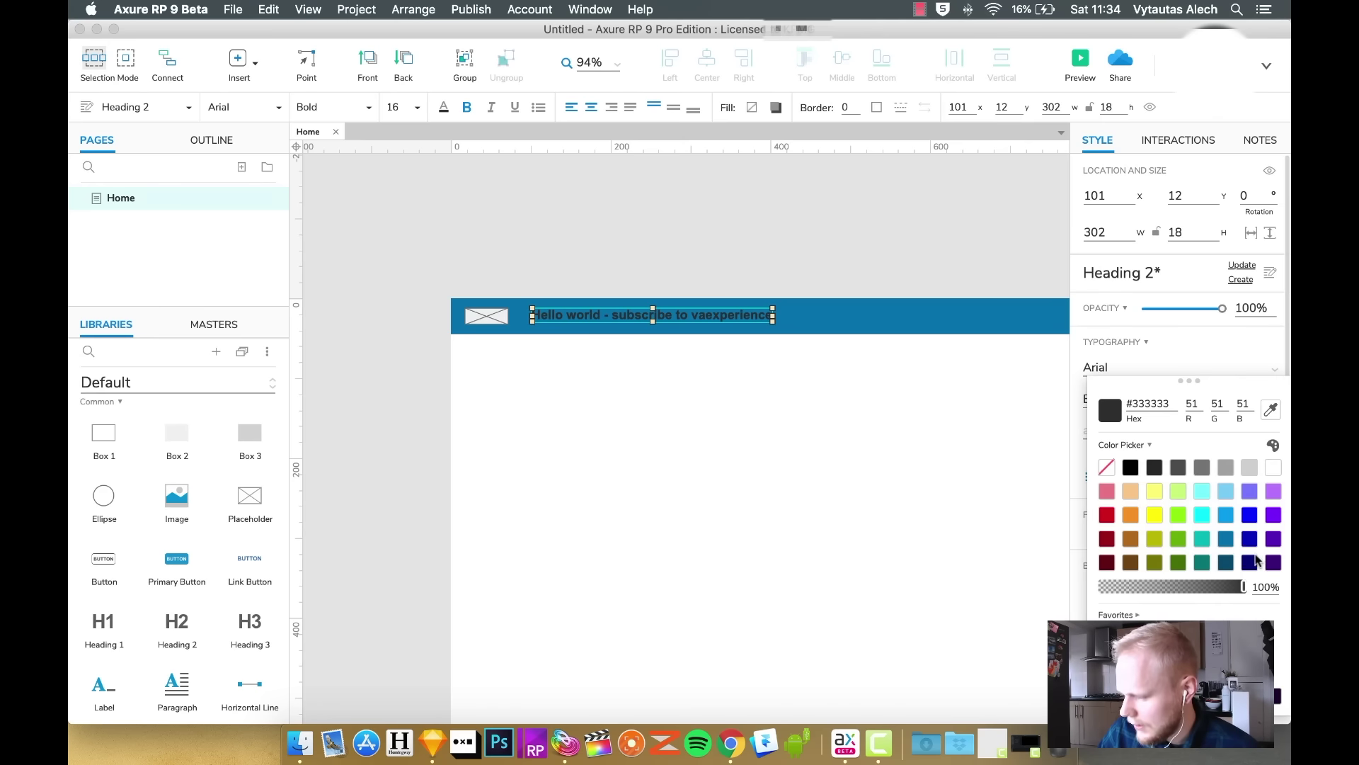
click(1269, 470)
click(730, 478)
Set the heading's font to BlairMdITC TT
click(770, 318)
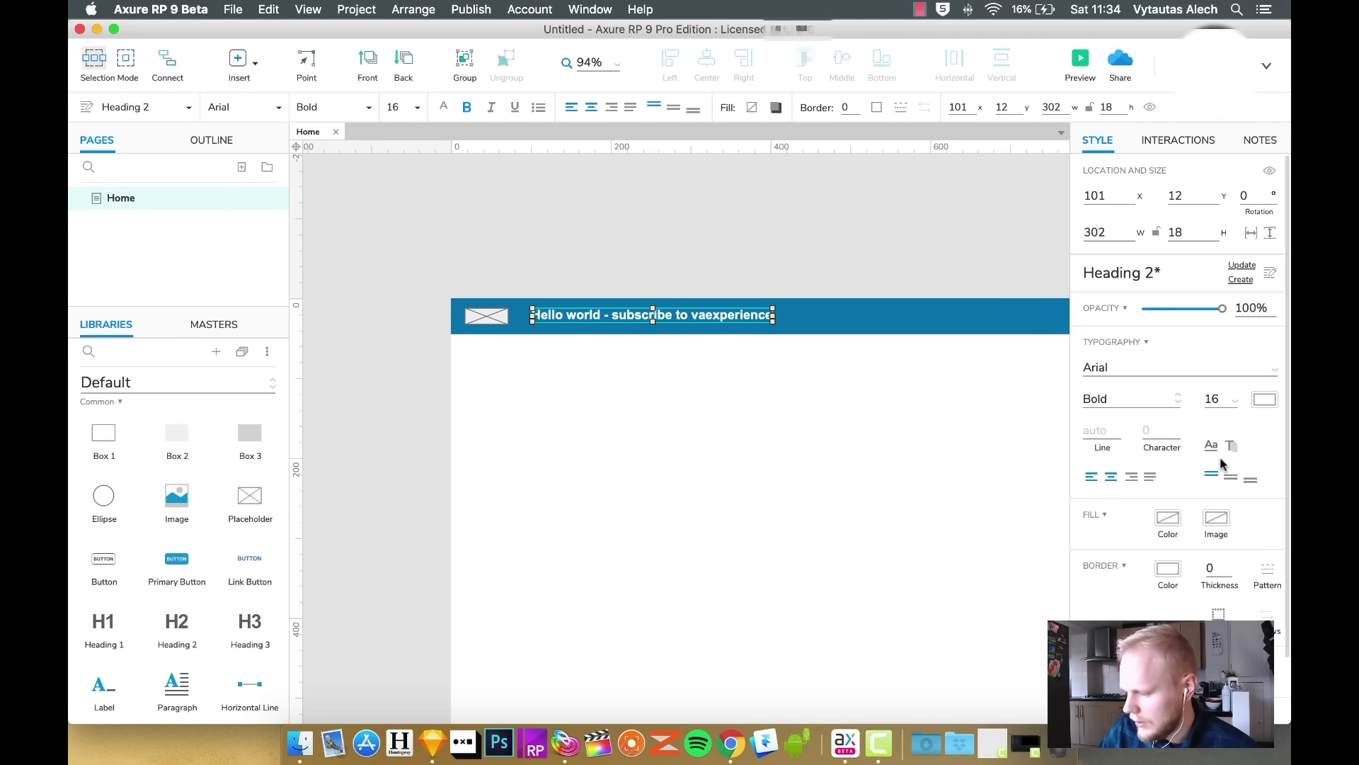
click(1137, 368)
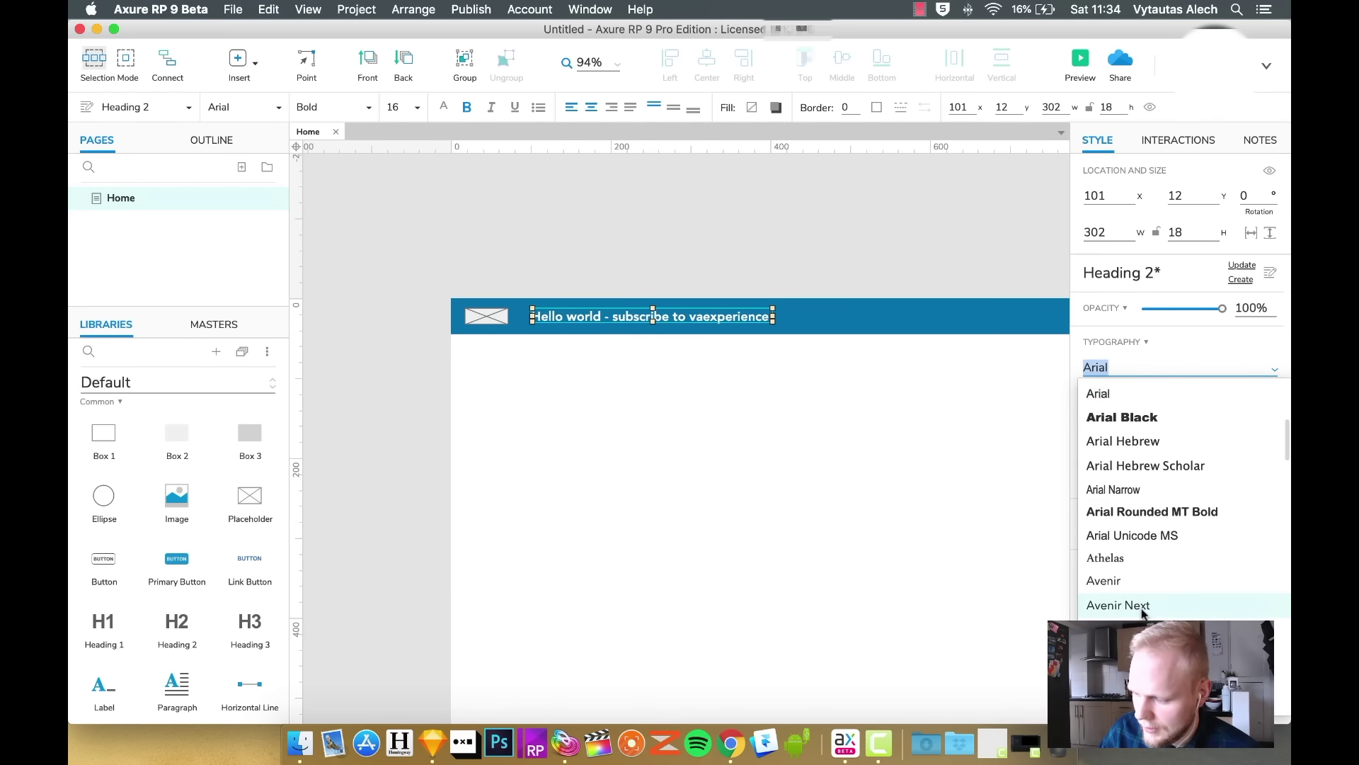
scroll(1142, 614, down, 6)
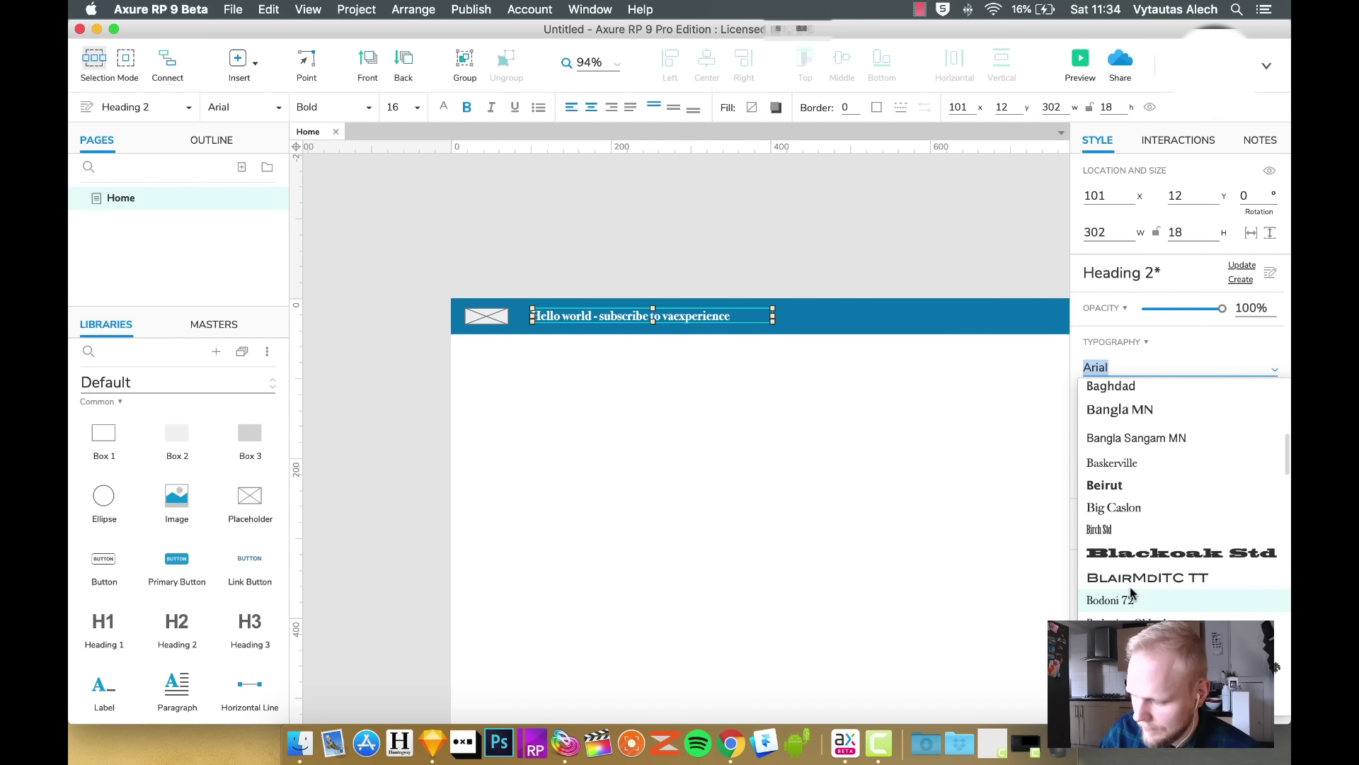
click(1127, 577)
click(772, 278)
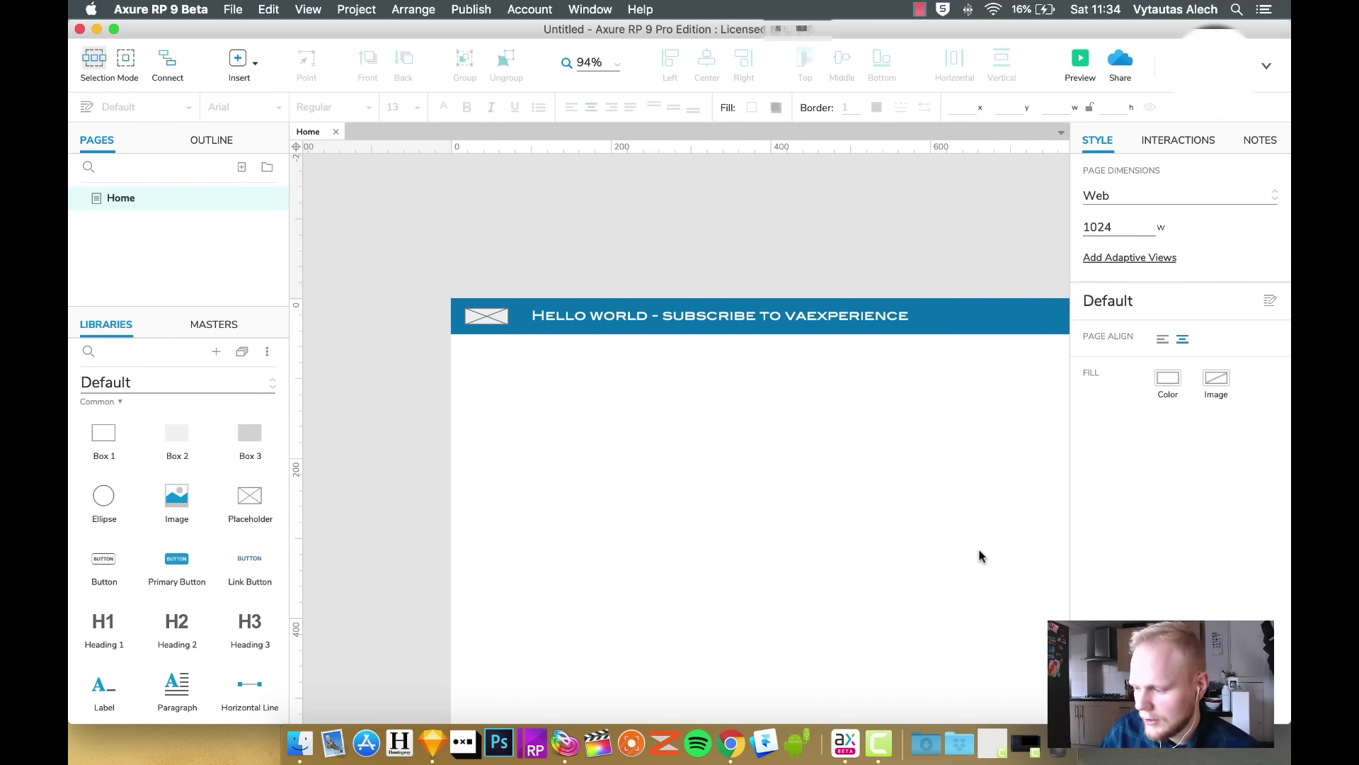
click(887, 315)
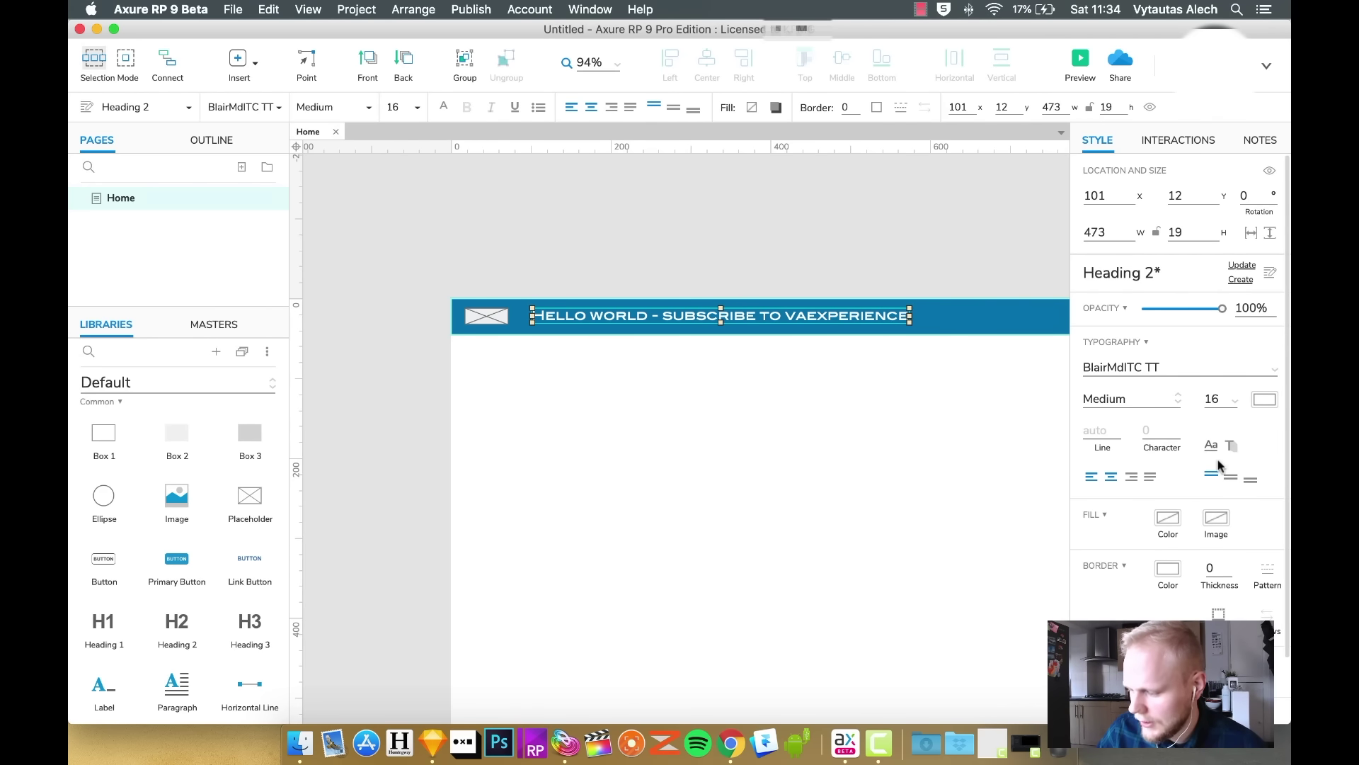
scroll(1212, 481, down, 3)
scroll(1210, 493, down, 1)
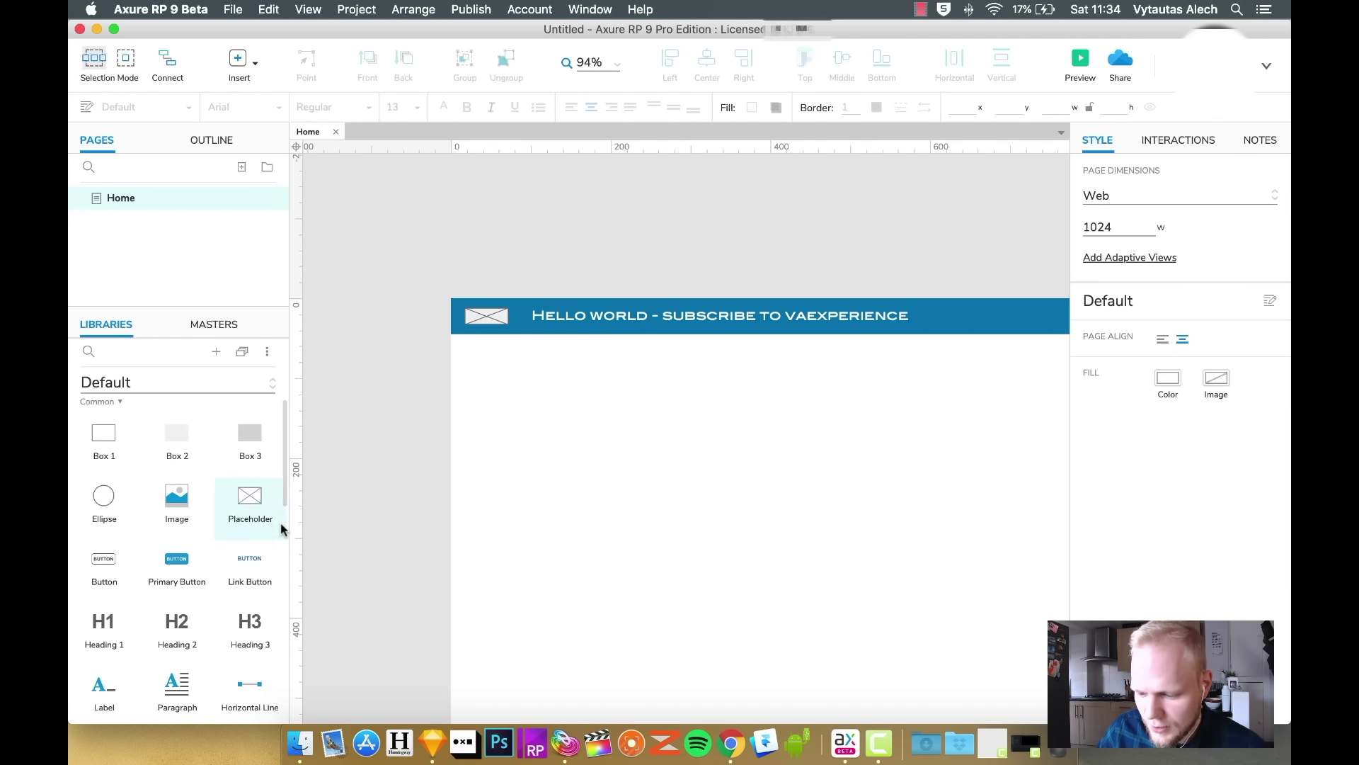
scroll(167, 481, down, 3)
scroll(167, 482, down, 2)
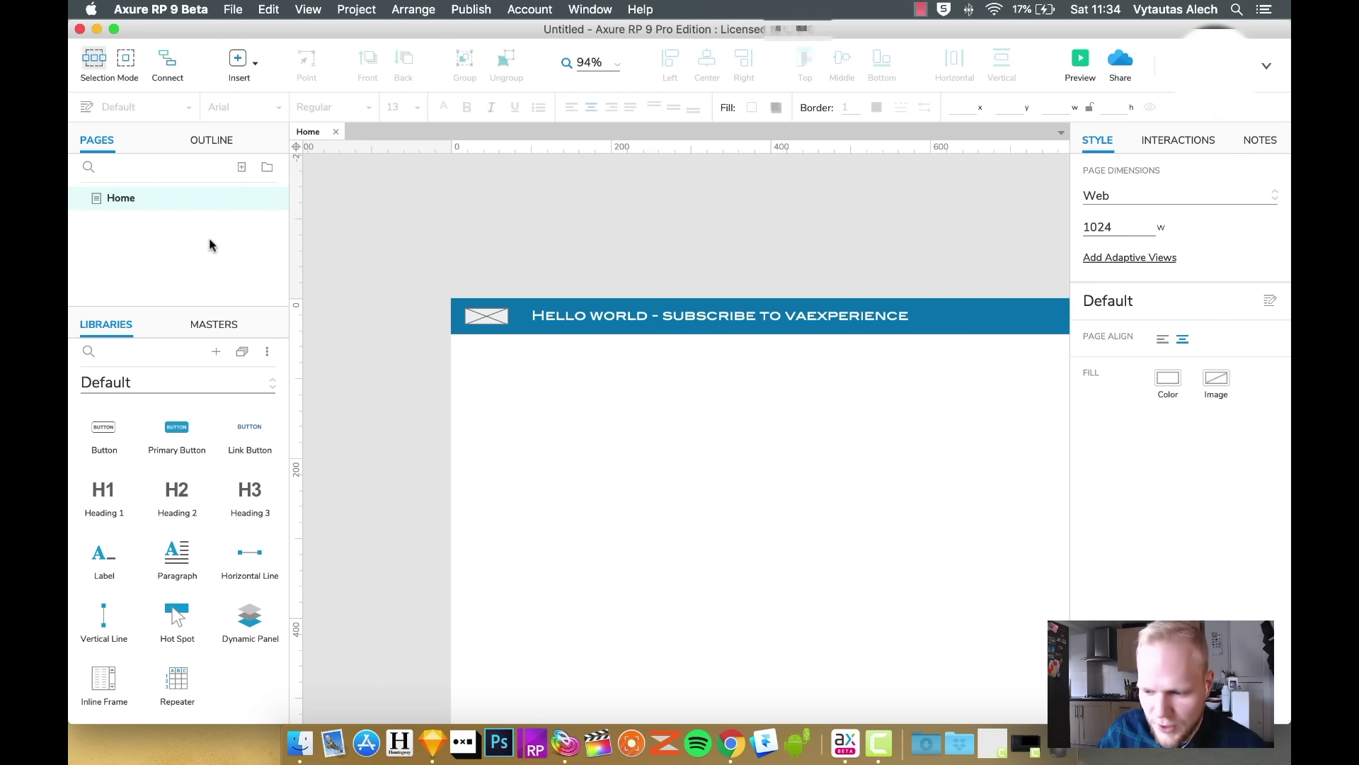
scroll(163, 439, down, 2)
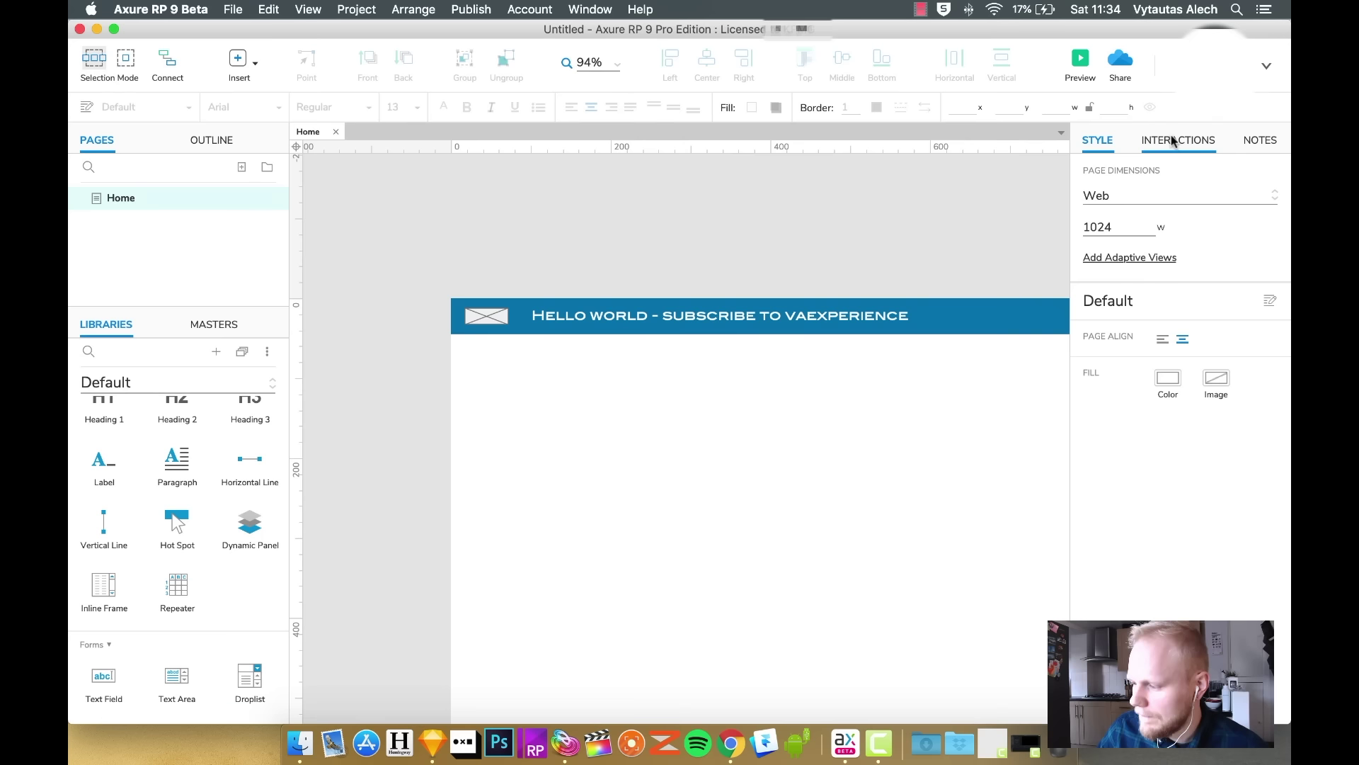
Add a new page named "Second page" to the project
click(1171, 139)
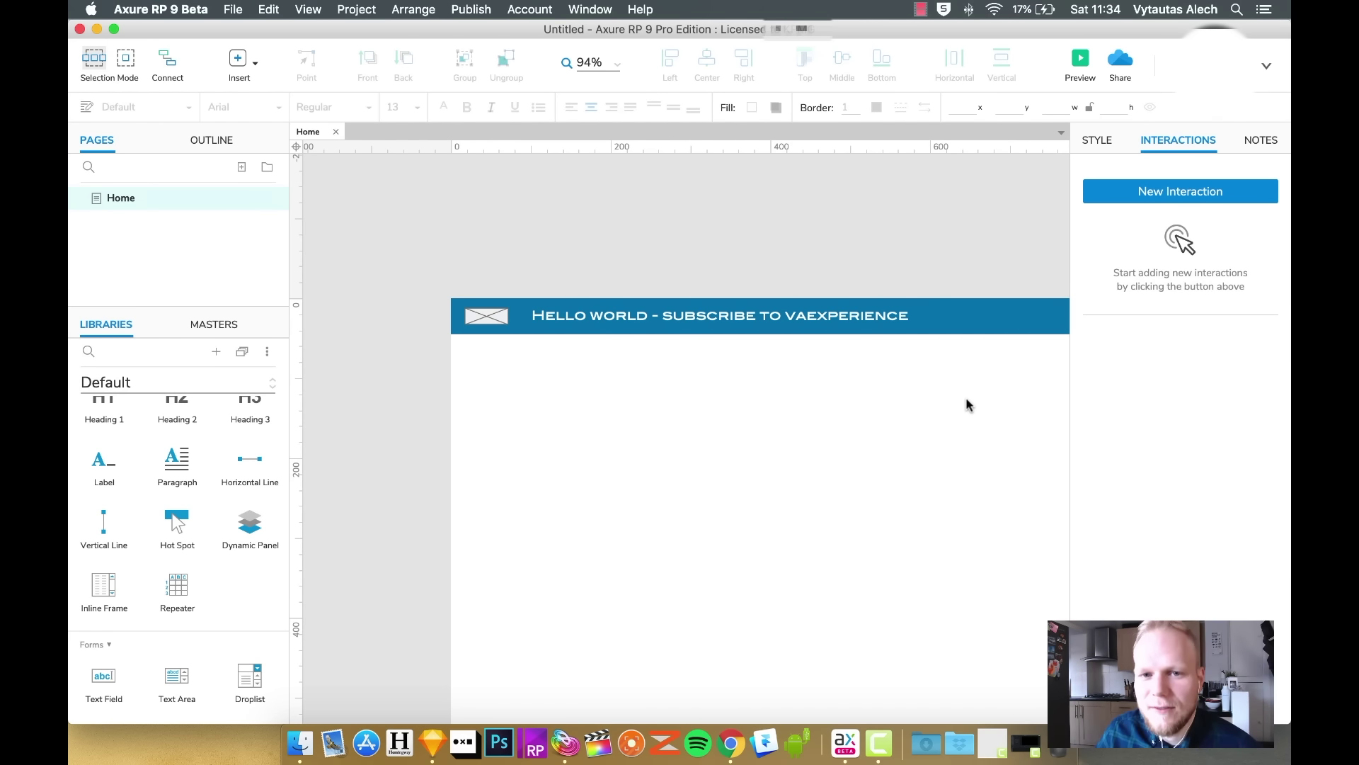
click(486, 316)
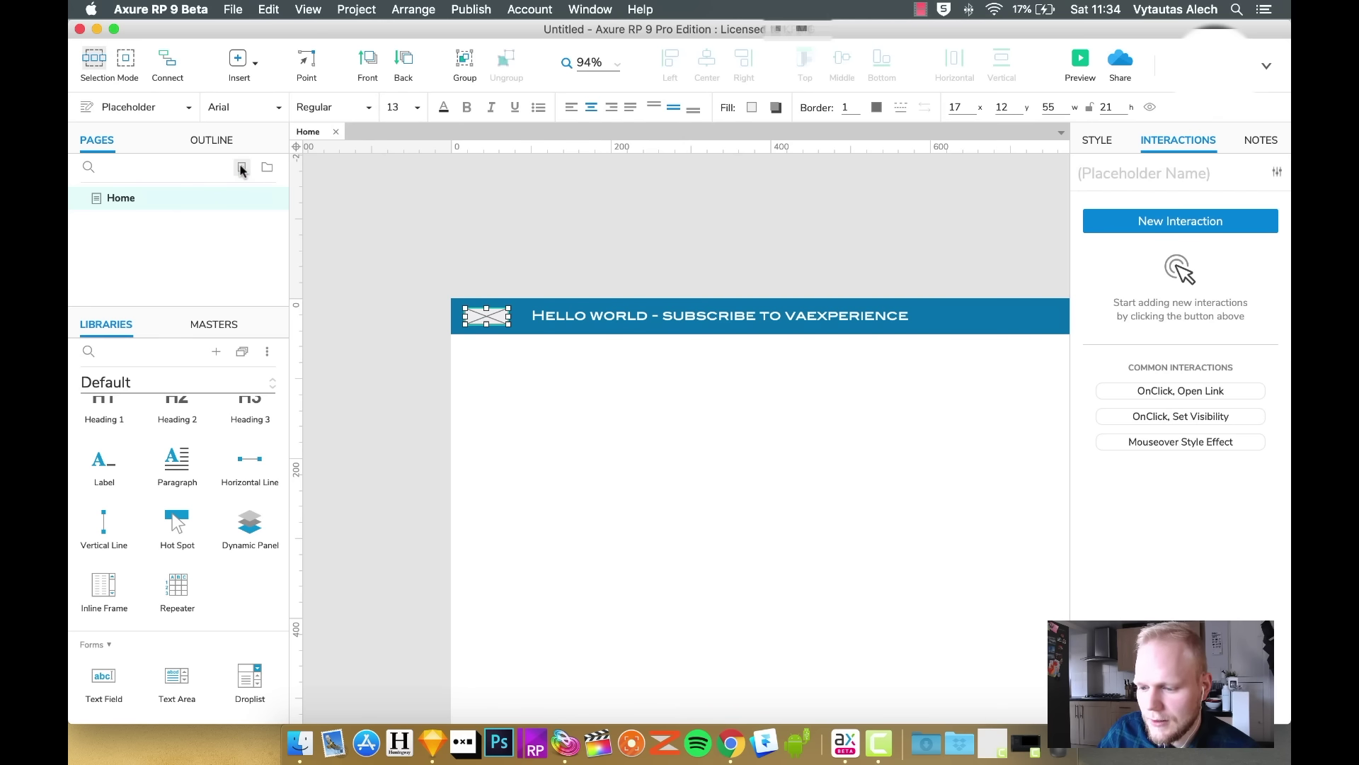
click(242, 169)
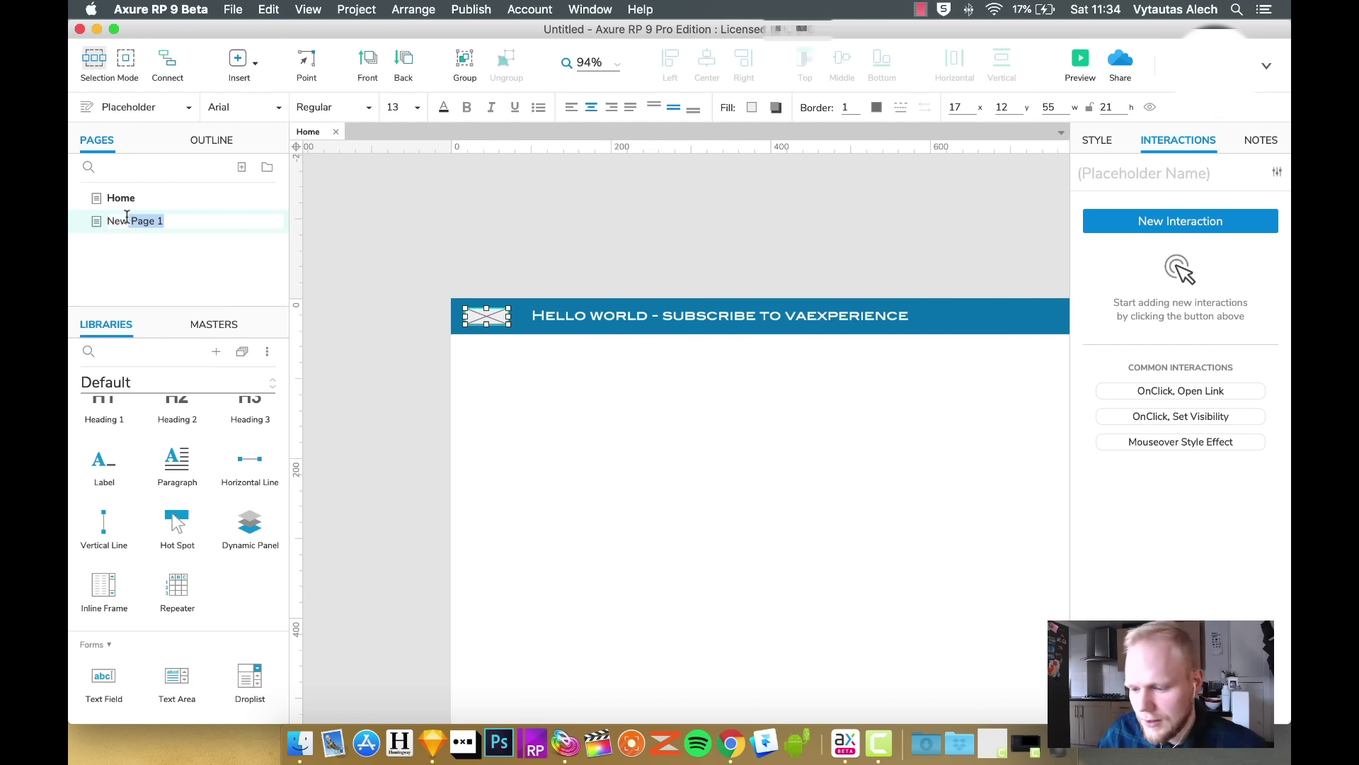
text(Second page)
key(Return)
Give the header's placeholder an OnClick Open Link interaction that links to Second page
click(495, 268)
click(493, 323)
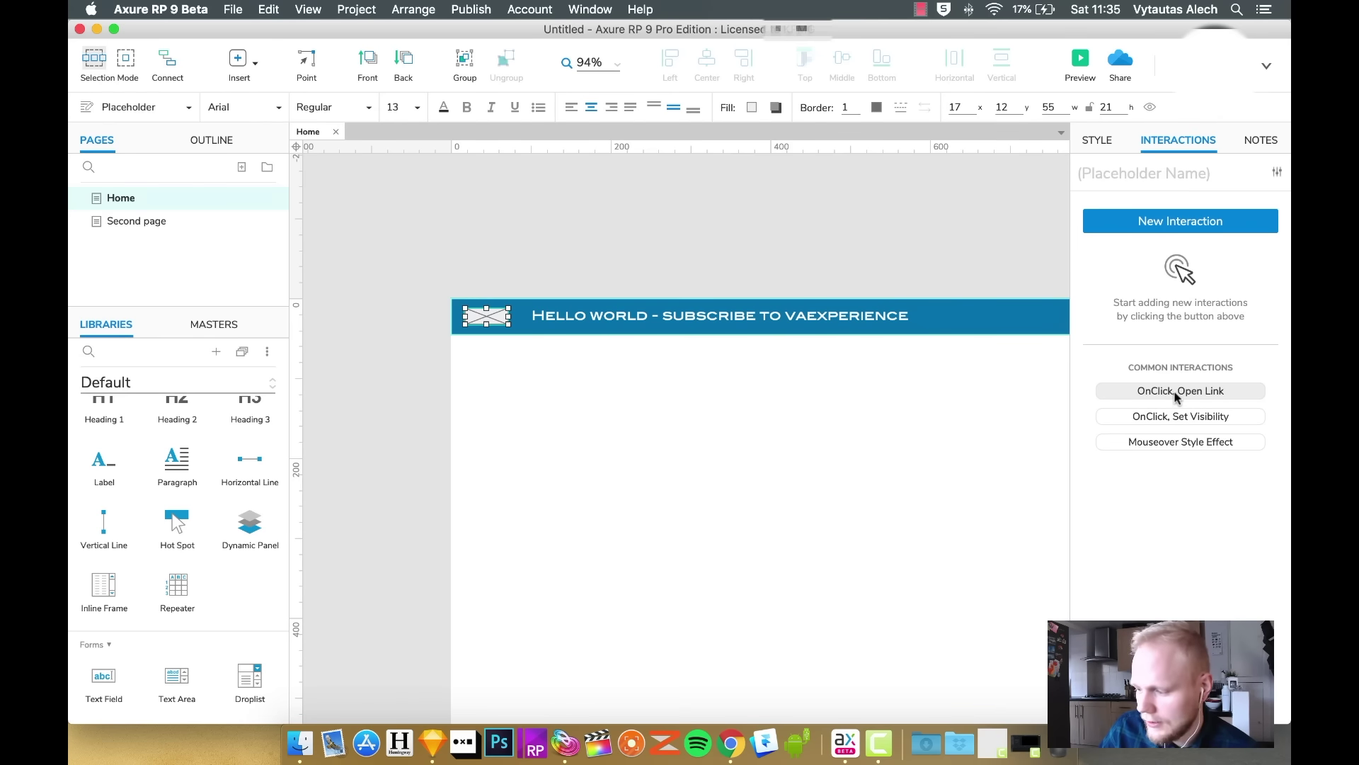
click(1221, 397)
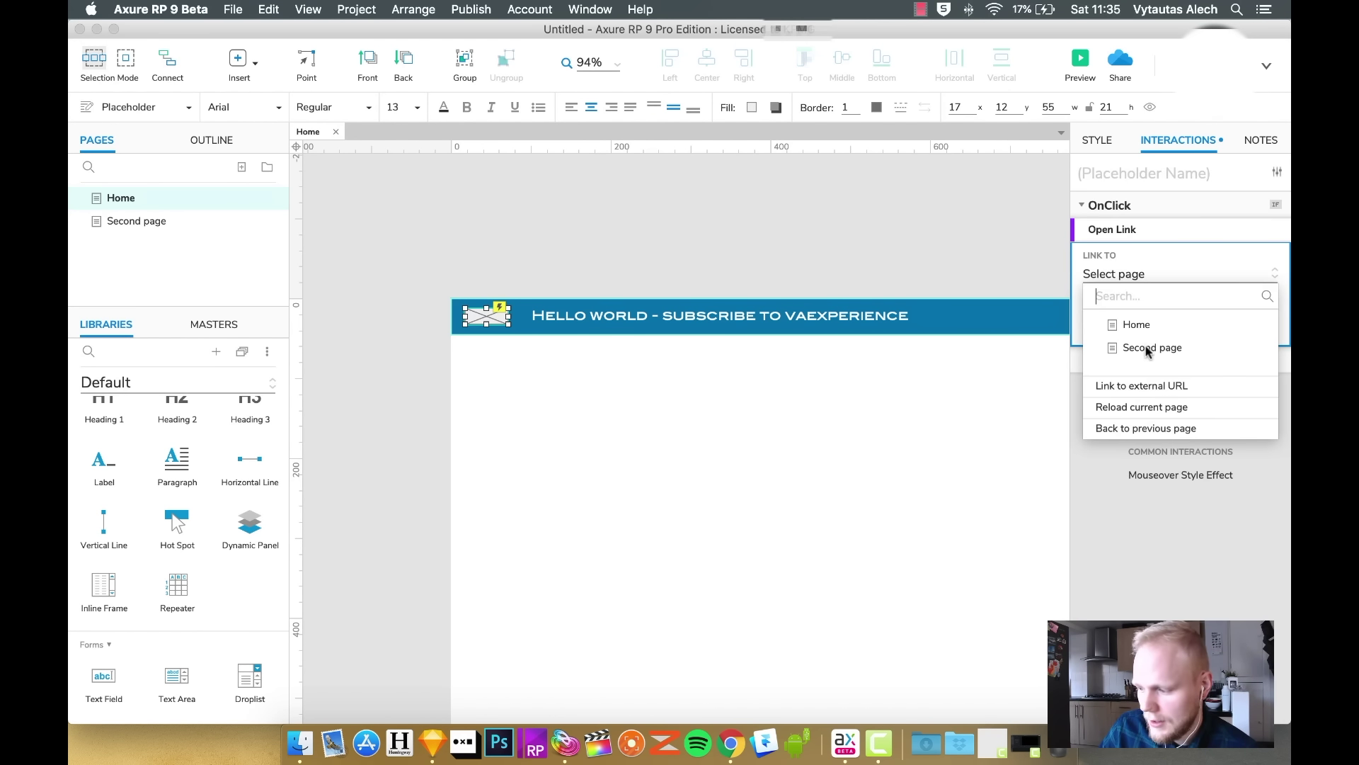
click(1150, 348)
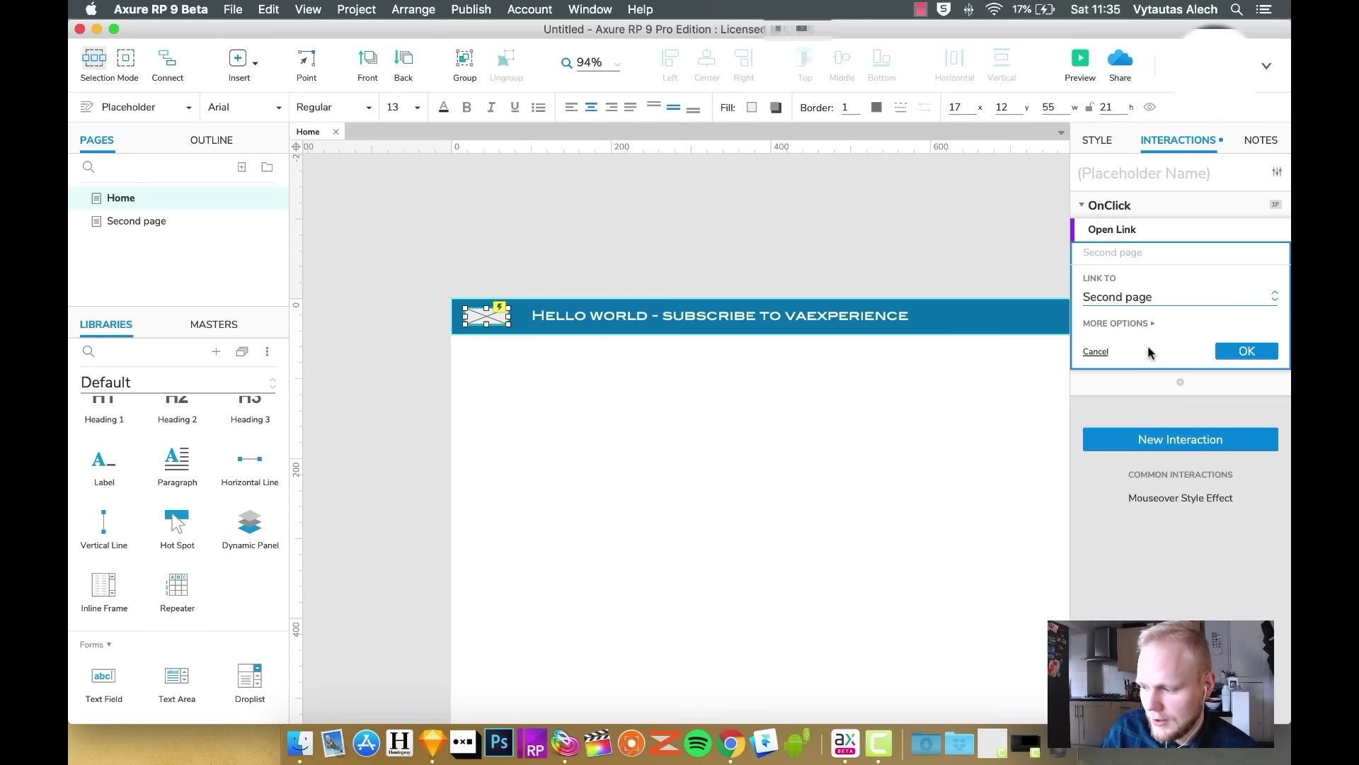
click(1239, 352)
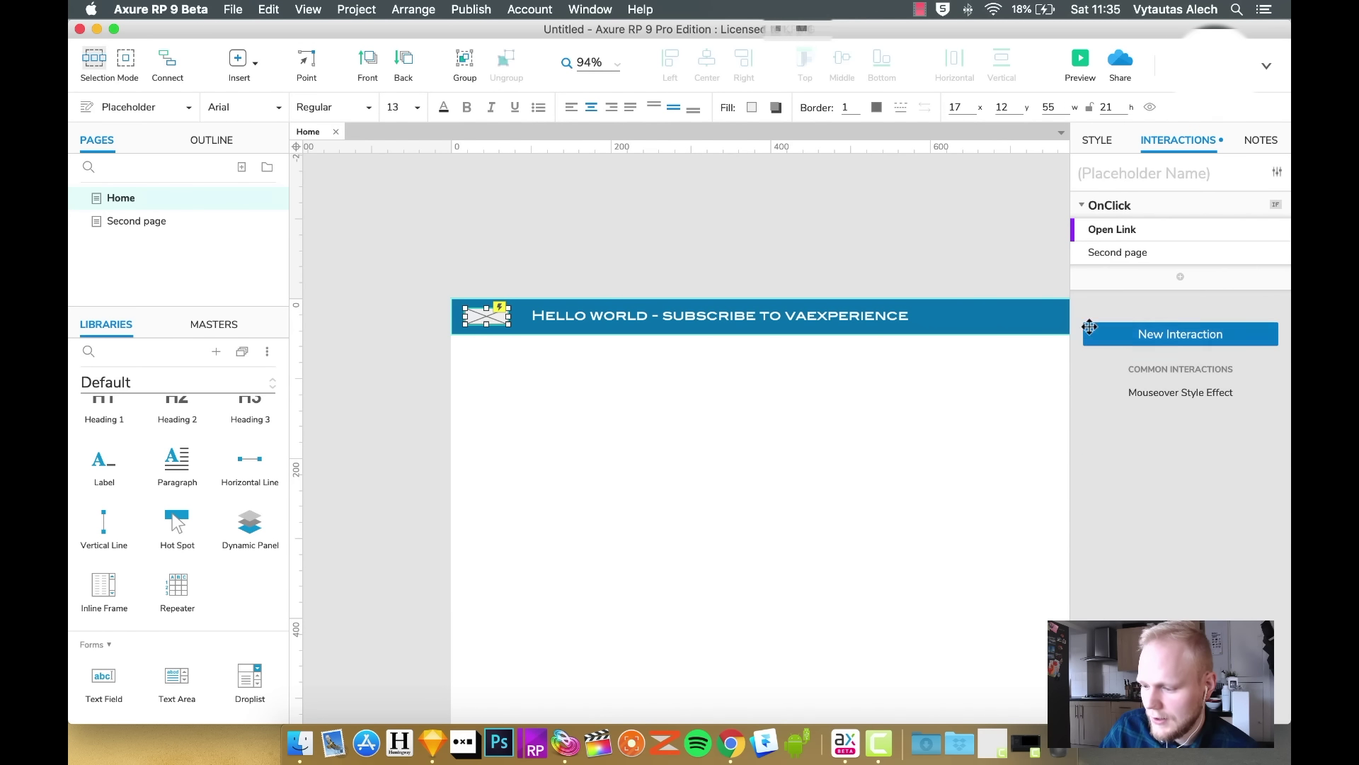
click(611, 273)
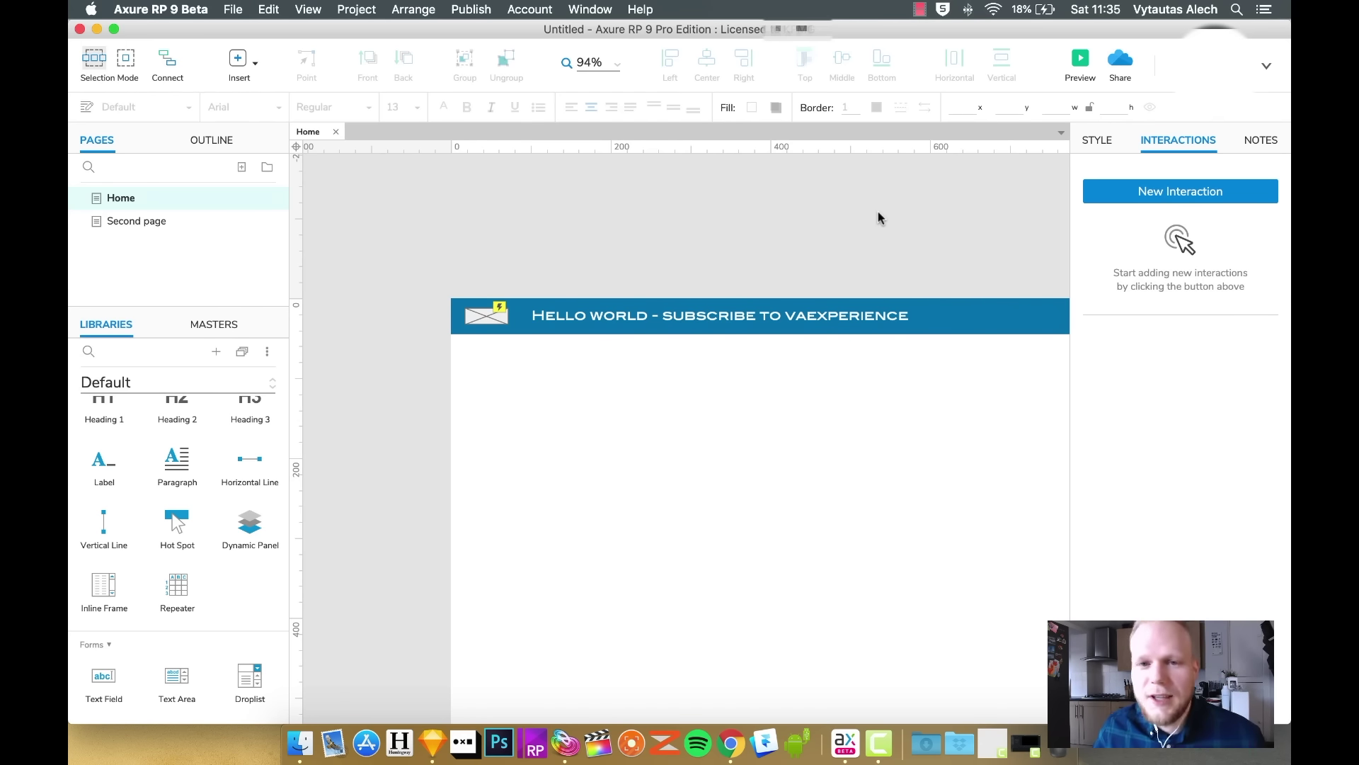
Preview the prototype in the browser and hide the preview's player bar
click(1080, 60)
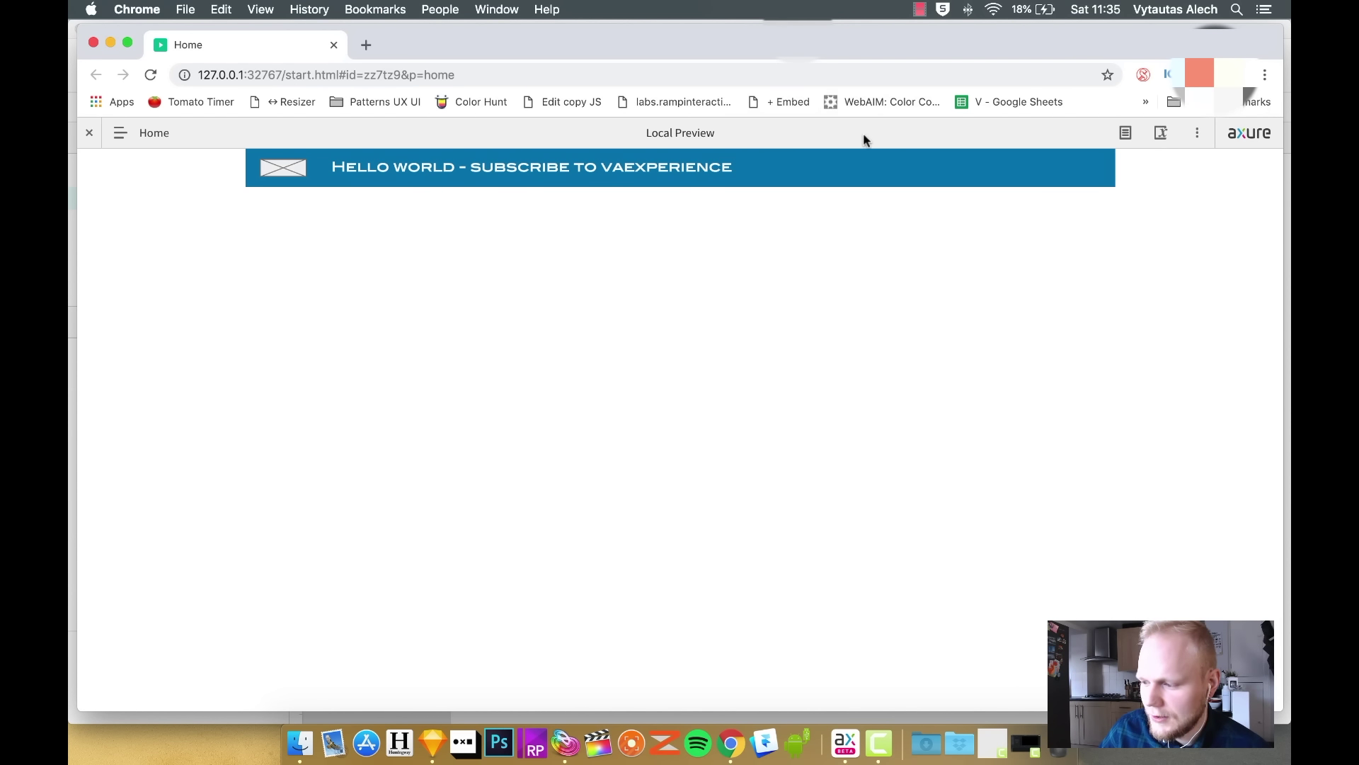
click(90, 133)
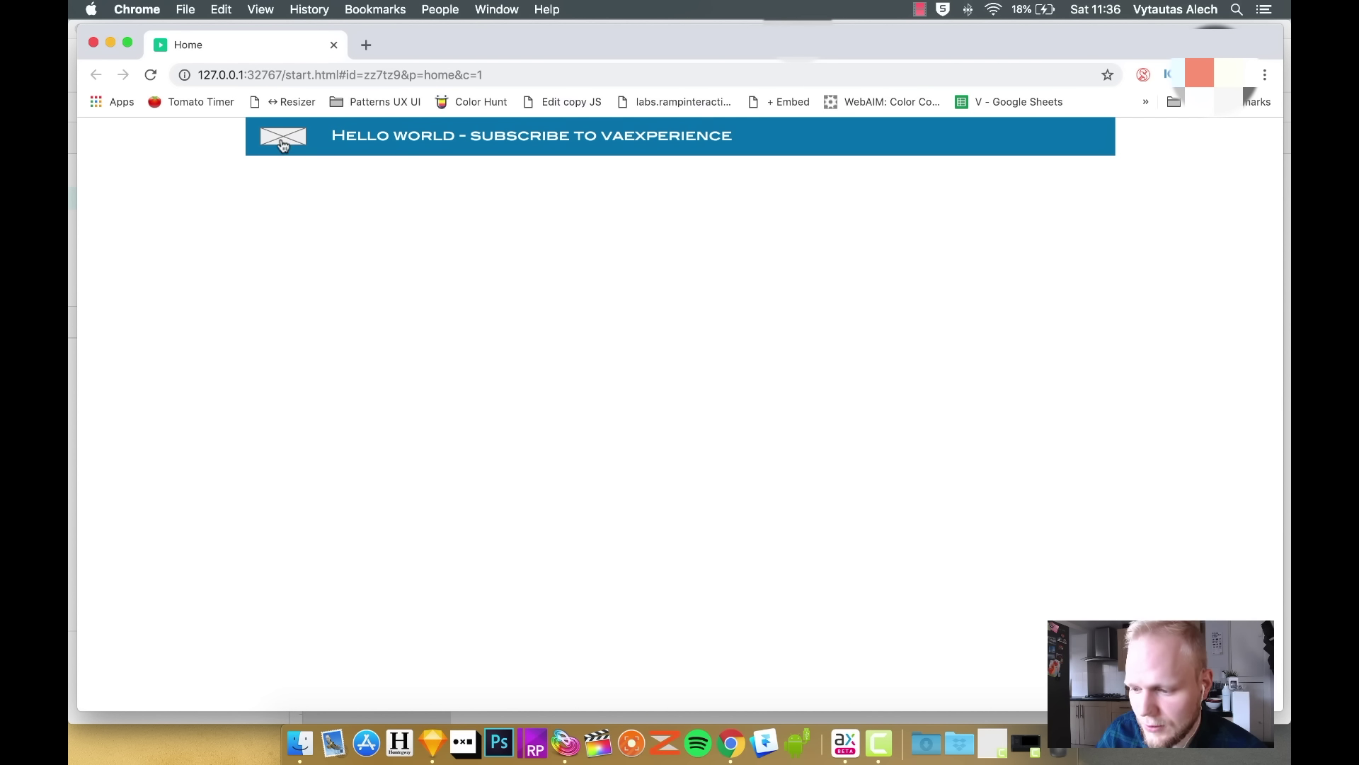
Test the header placeholder's link to Second page in the browser preview, bring back the player bar, and close the preview
click(281, 141)
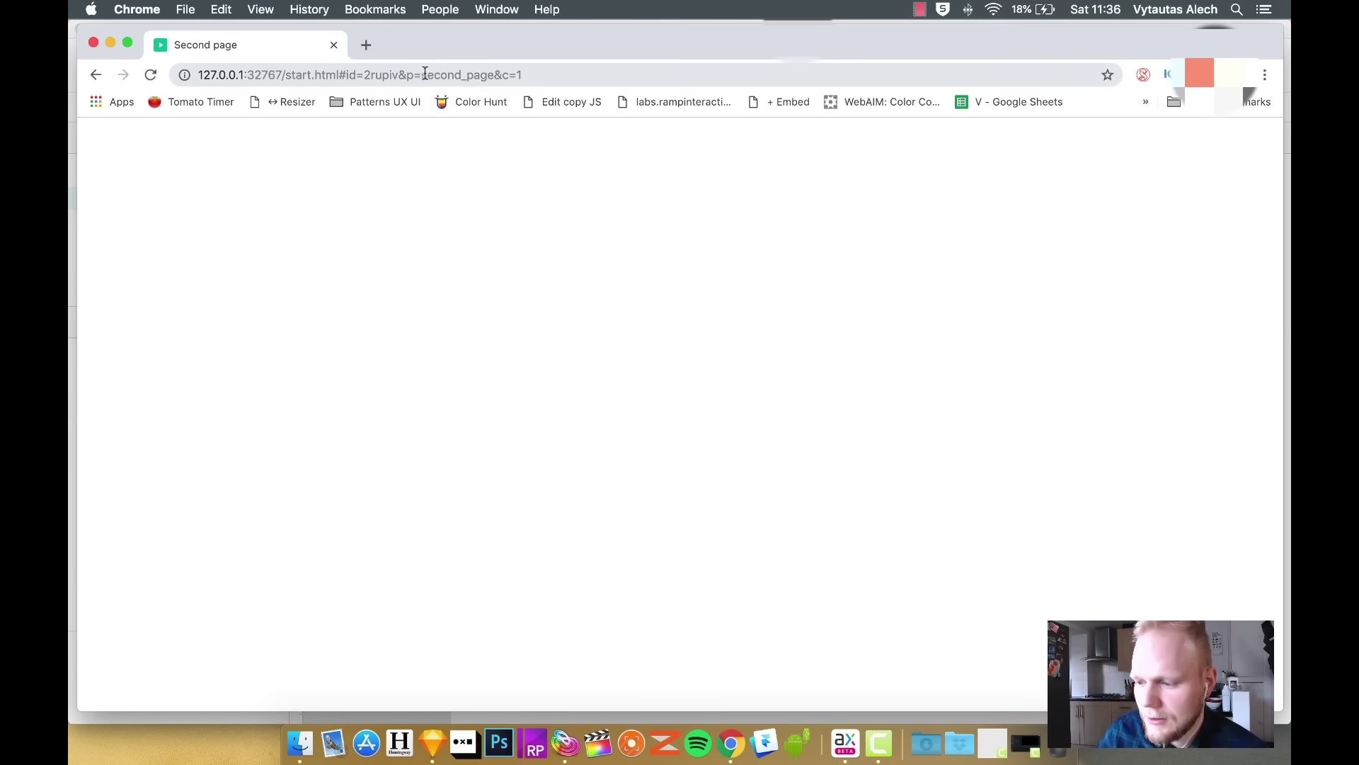
click(88, 131)
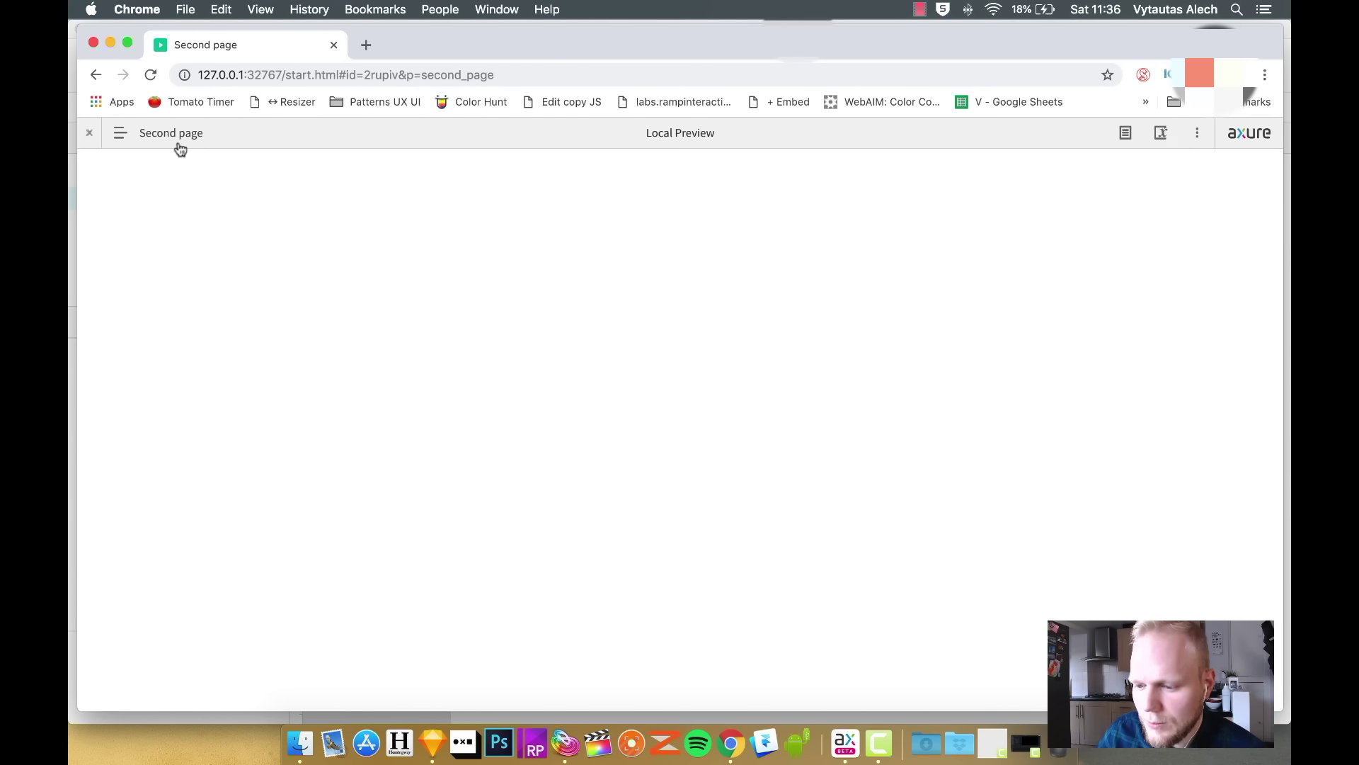
click(333, 45)
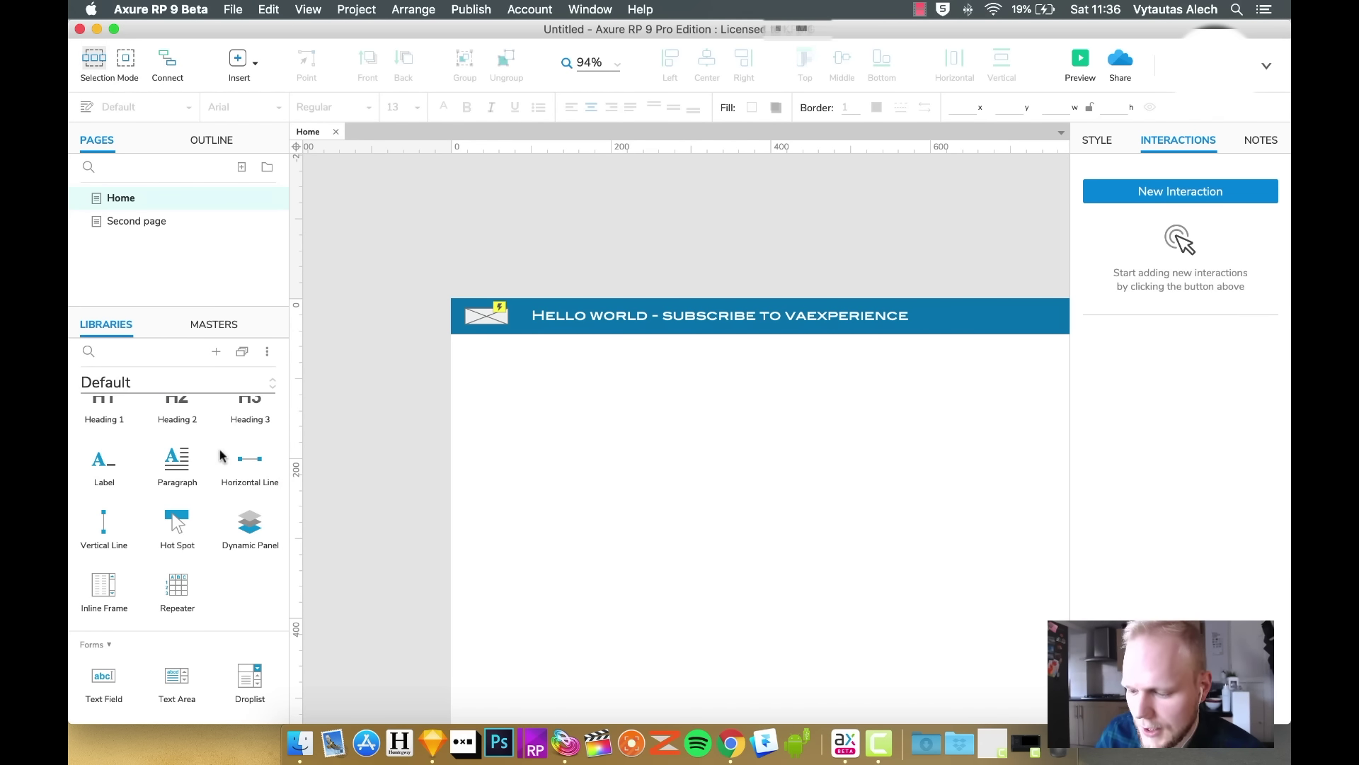
Place a repeater, a droplist, a text field, a checkbox and a radio button below the header on the Home page
scroll(174, 570, down, 1)
drag(173, 571, 642, 425)
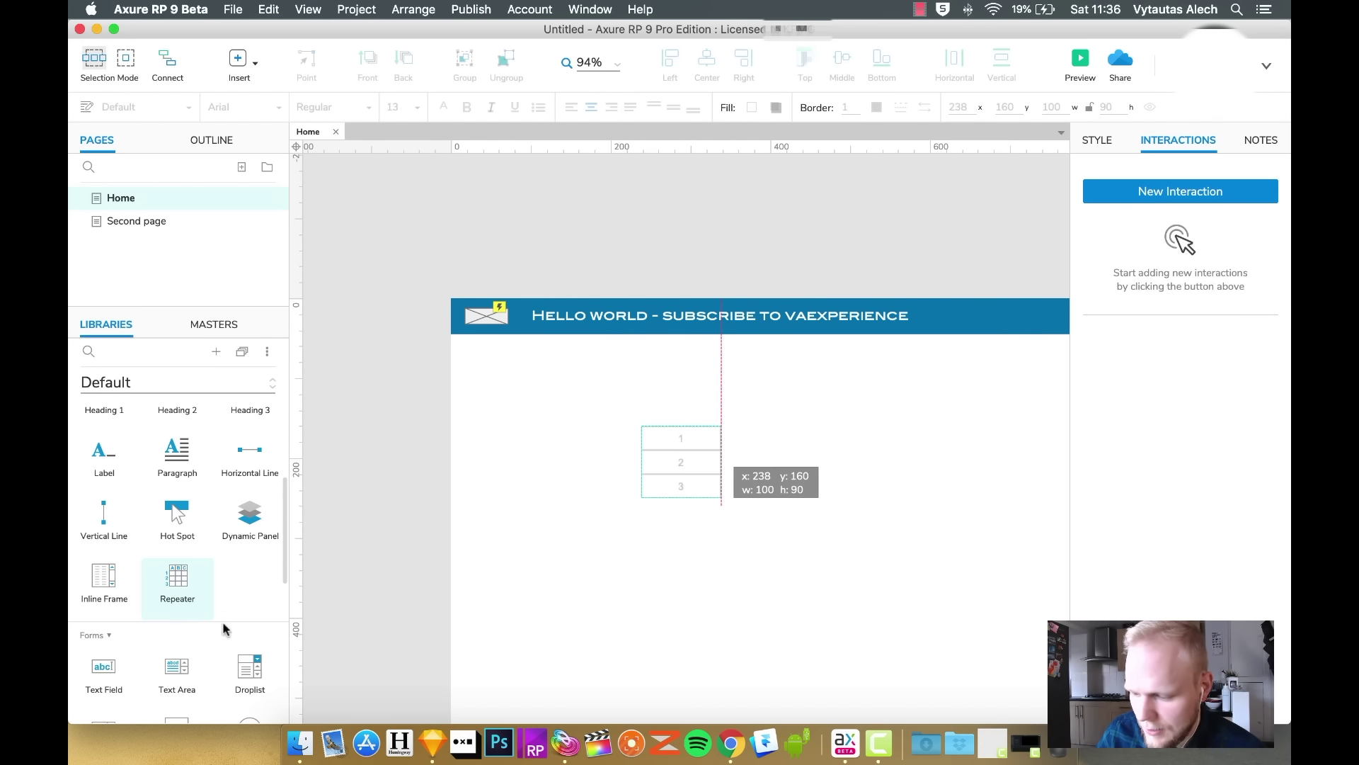
drag(248, 669, 595, 377)
drag(103, 669, 509, 370)
scroll(234, 551, down, 3)
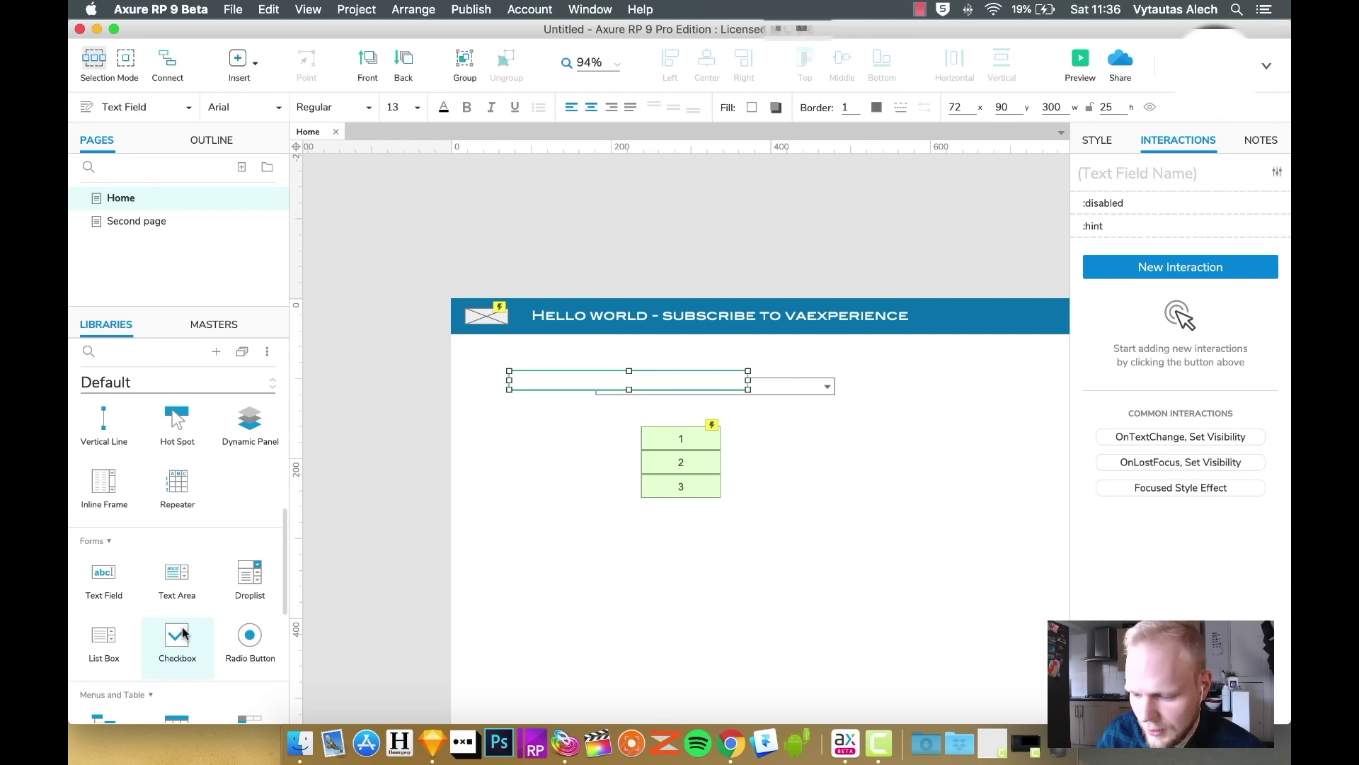
drag(177, 636, 533, 462)
drag(249, 637, 466, 431)
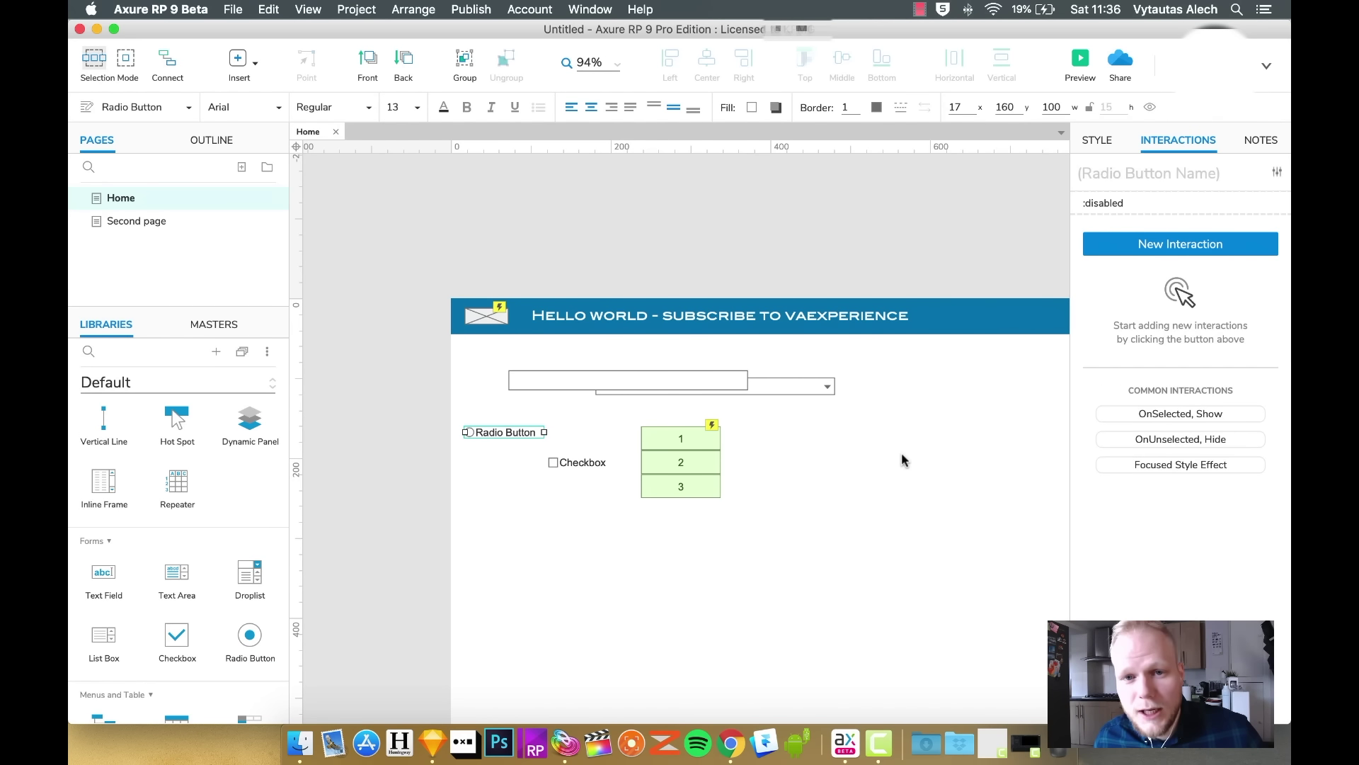
scroll(177, 460, down, 4)
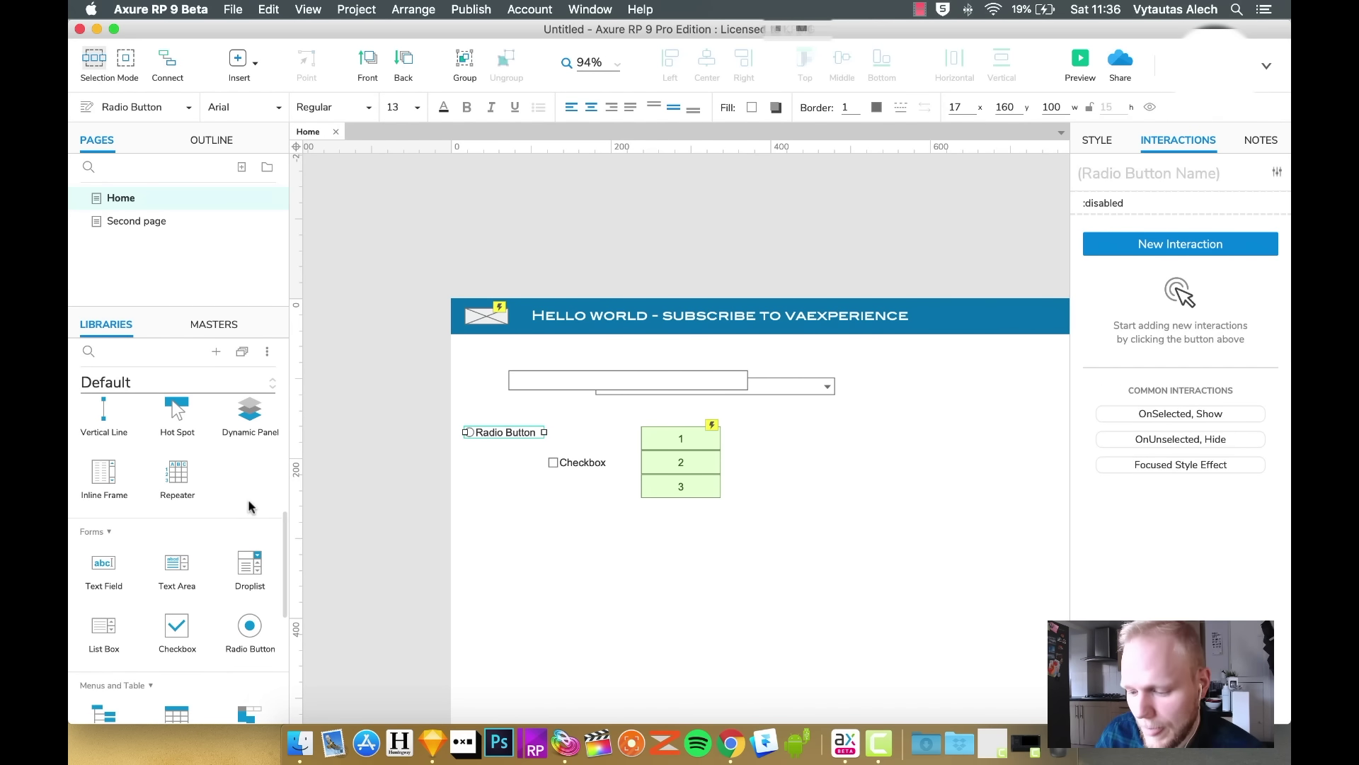
click(491, 472)
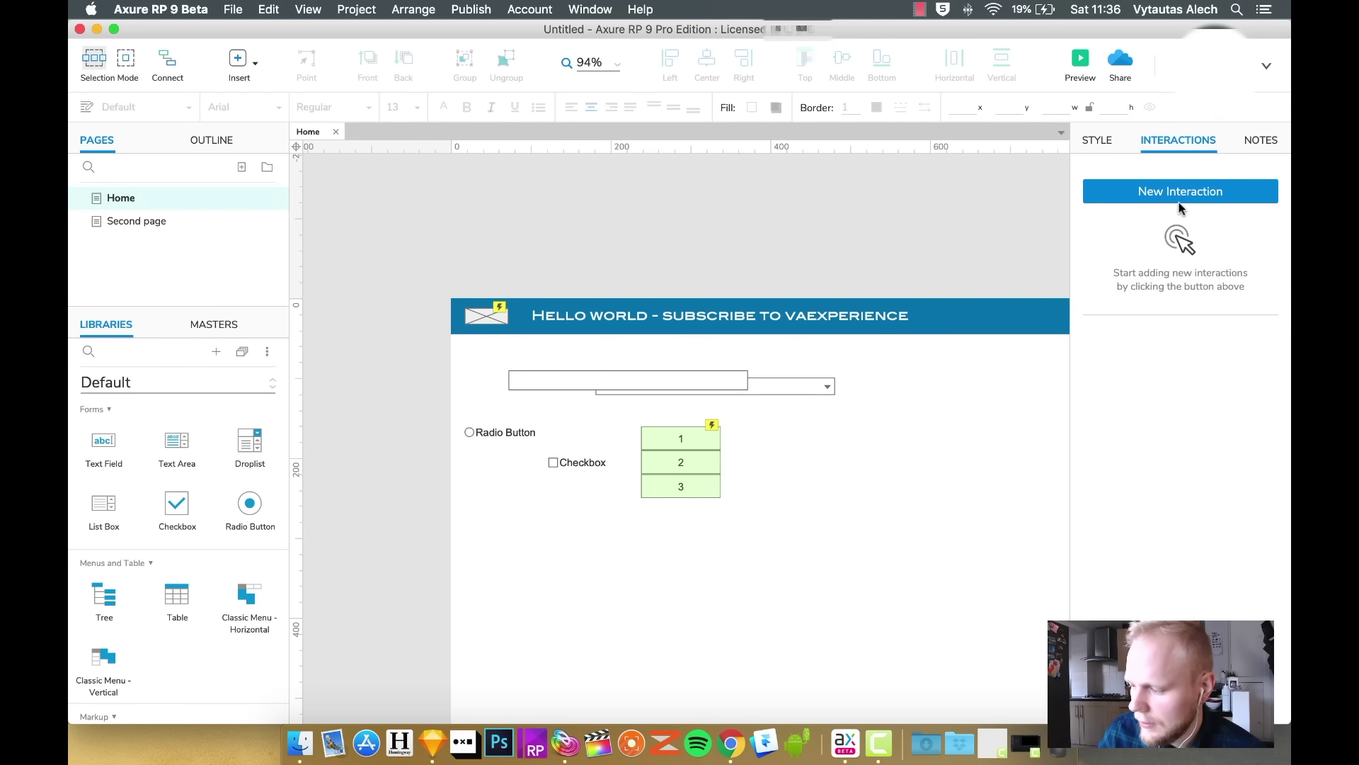
Attach the note "dbhasdjhsad asdsadsad" to the text field below the header
click(1105, 141)
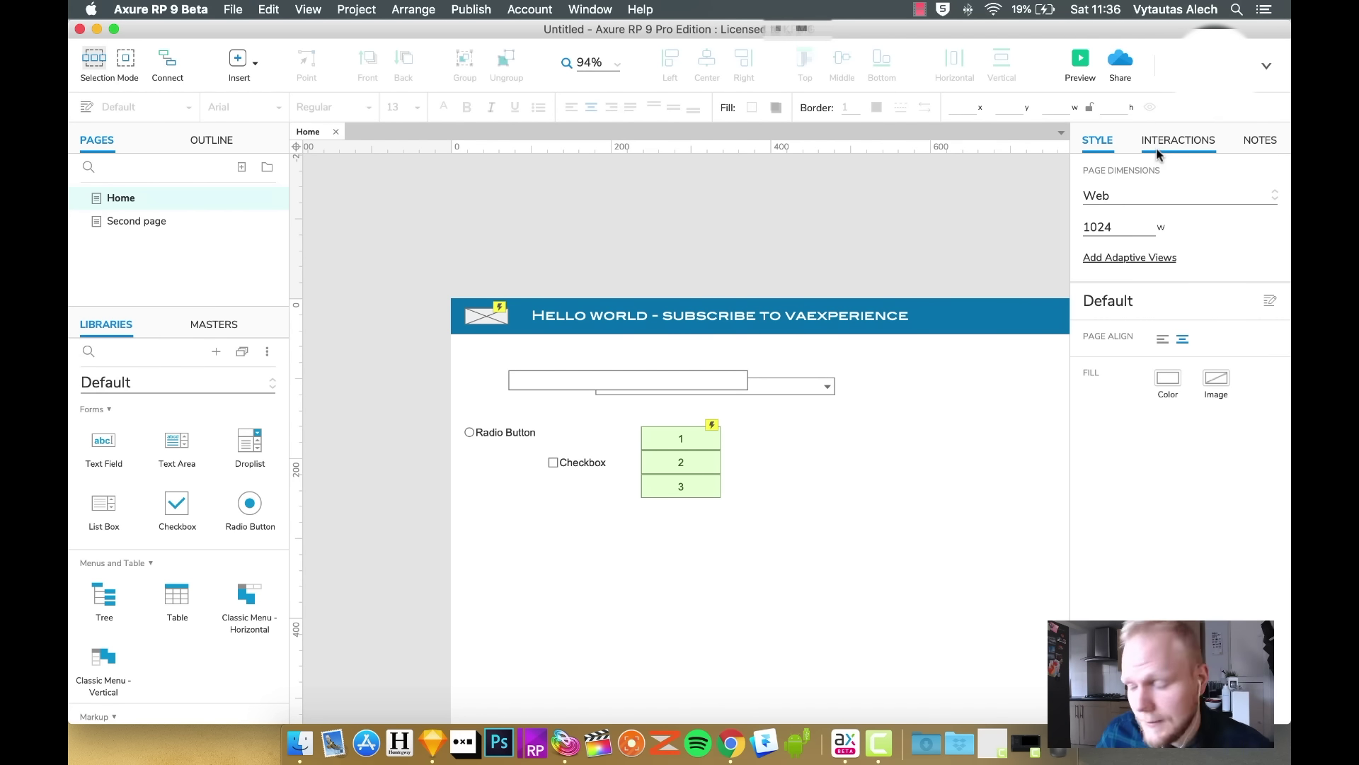
click(1259, 140)
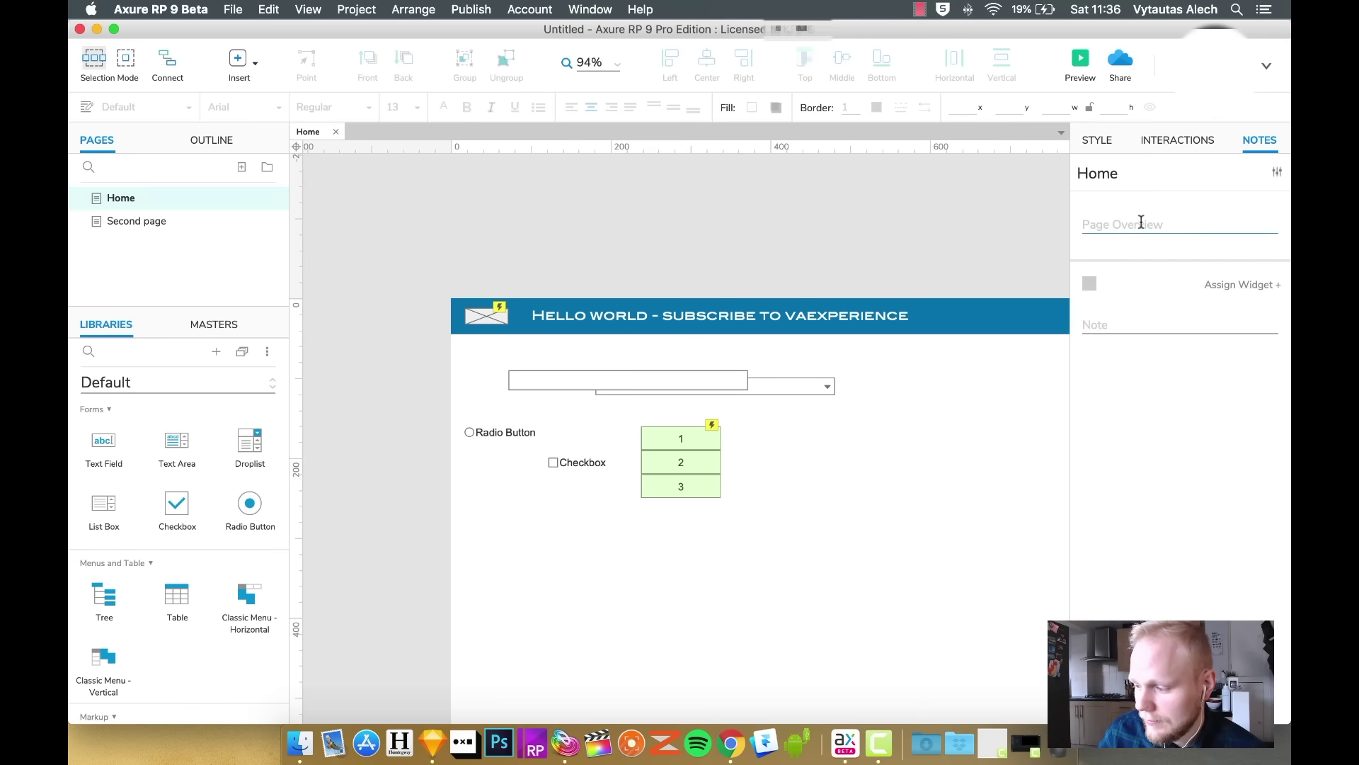
click(735, 379)
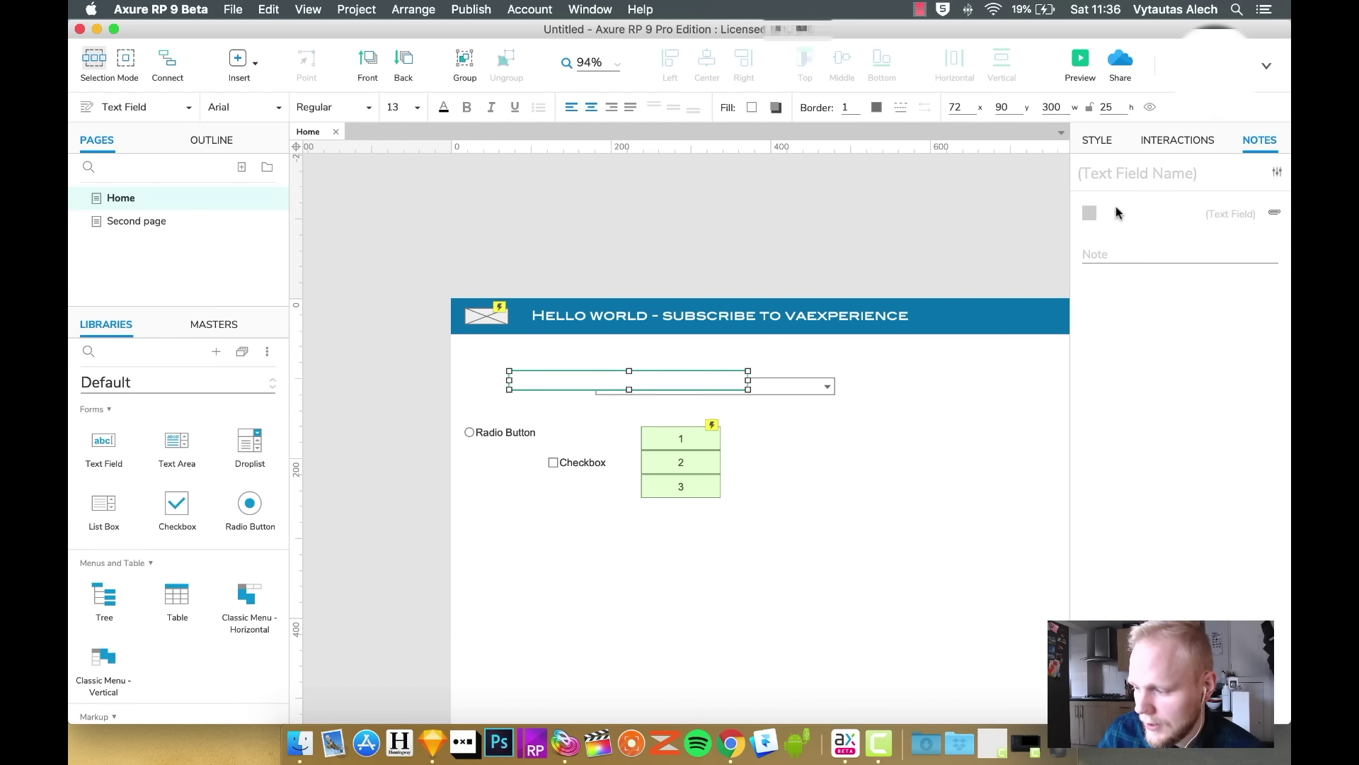
click(1117, 251)
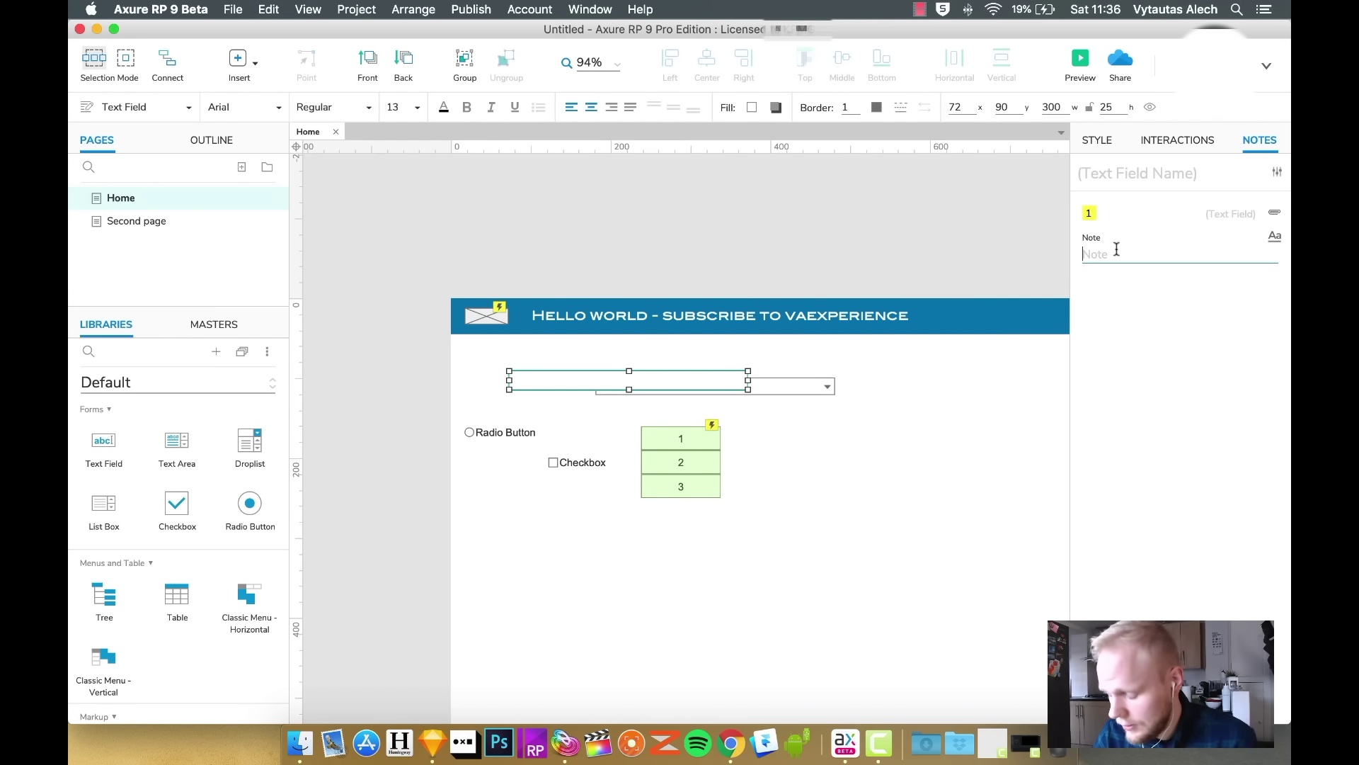
text(dbhasdjhsad asdsadsad)
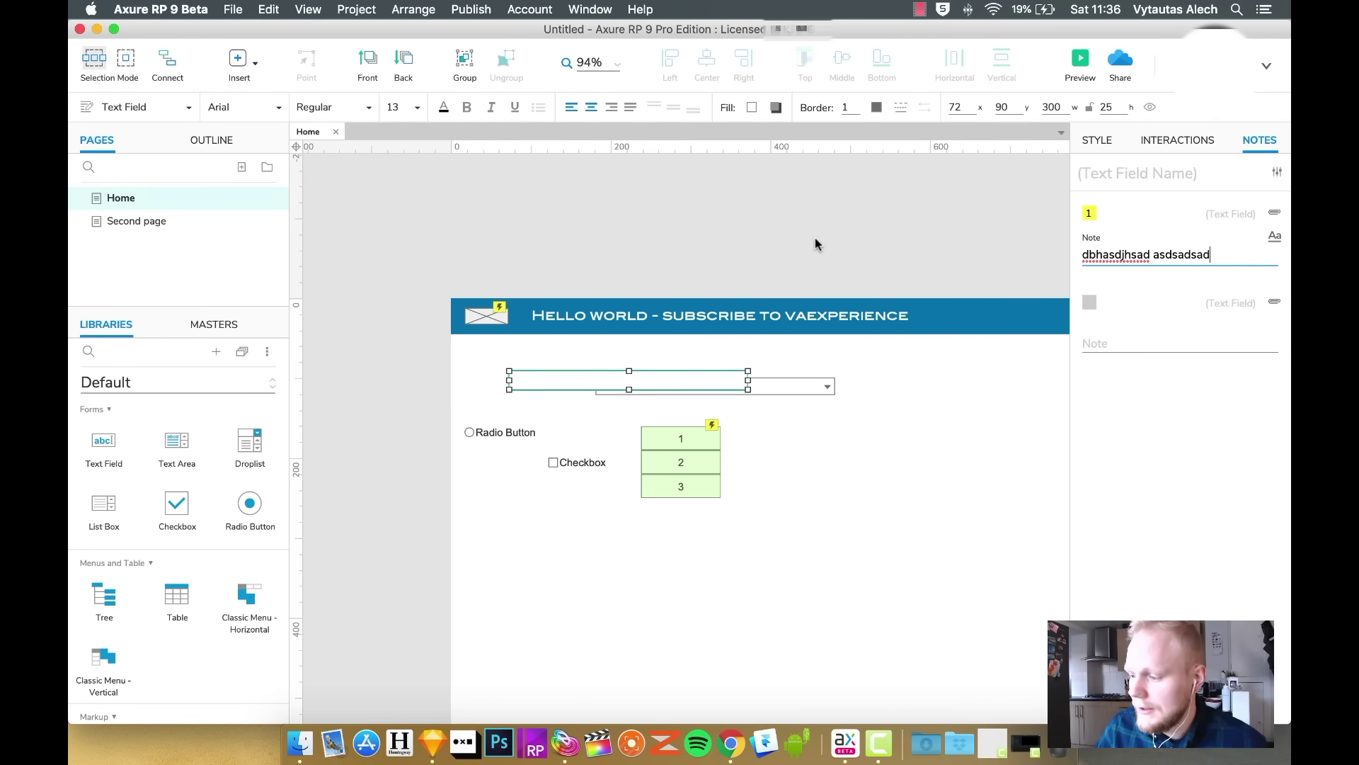
click(815, 243)
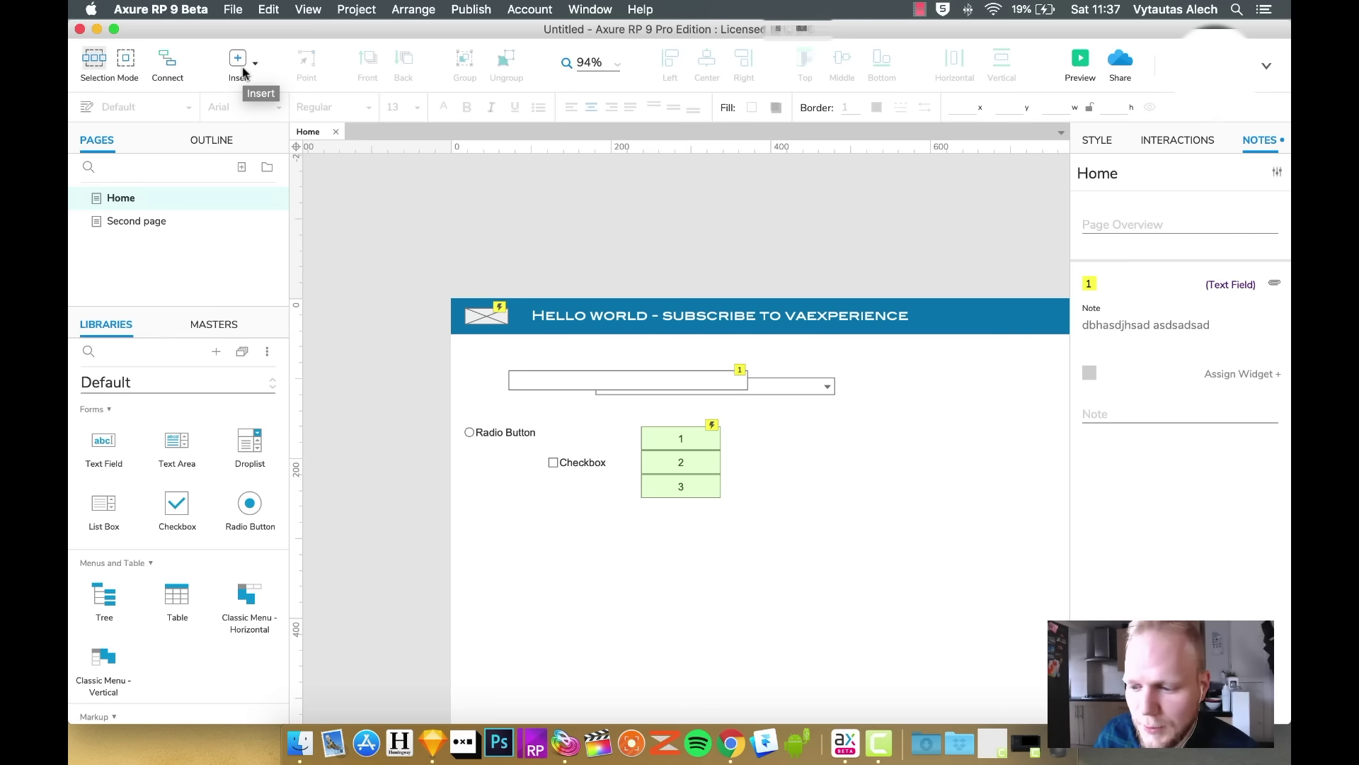
Try to draw a connector from the header's placeholder to the text field below it
click(168, 60)
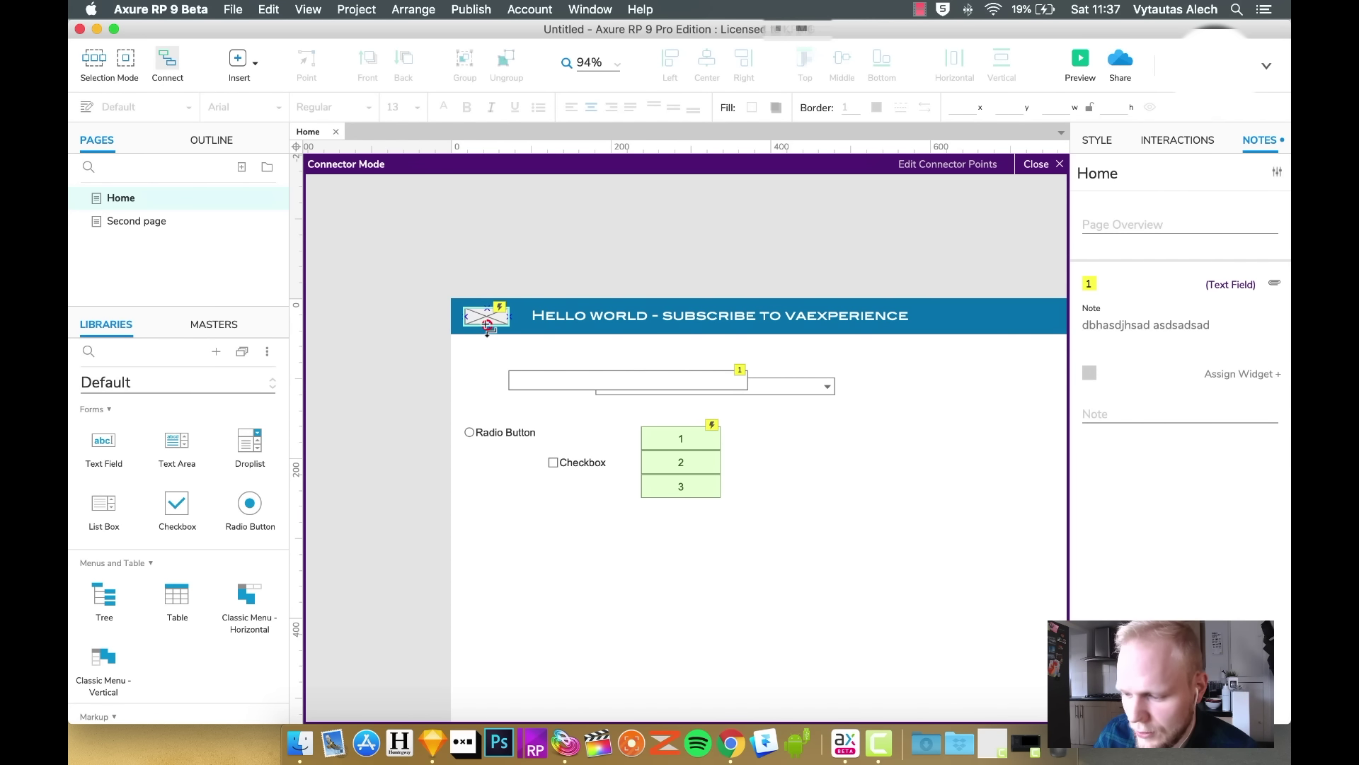
drag(487, 334, 509, 382)
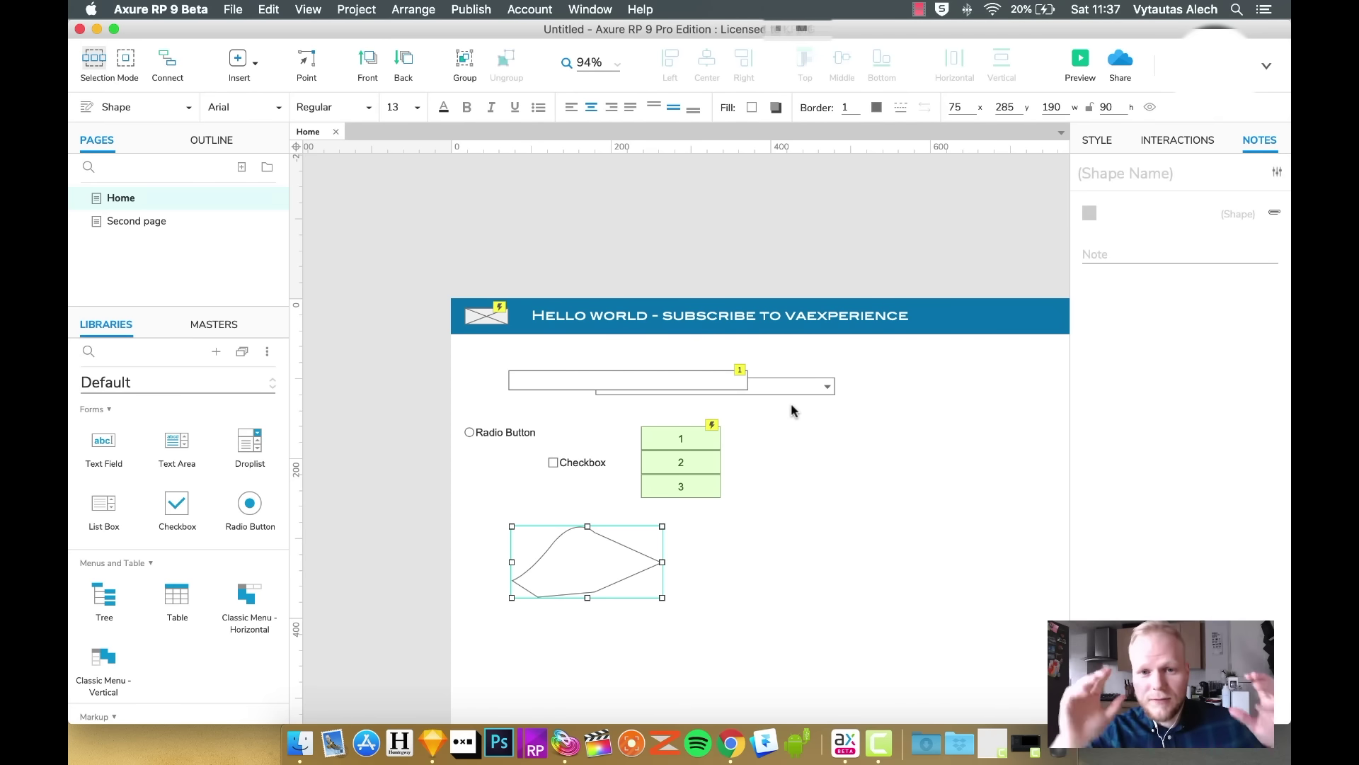
Preview the Home page in the browser and try out its form widgets, ticking the checkbox
click(1077, 59)
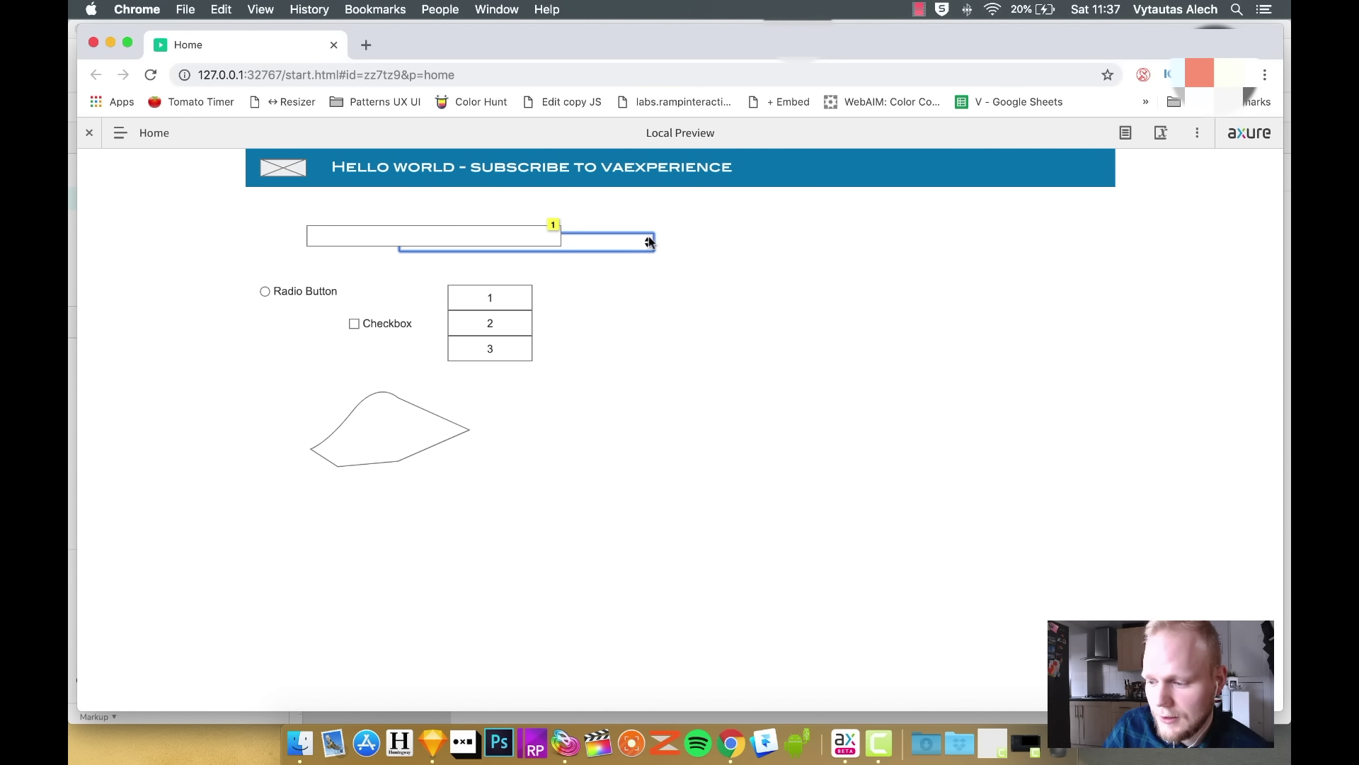
click(354, 324)
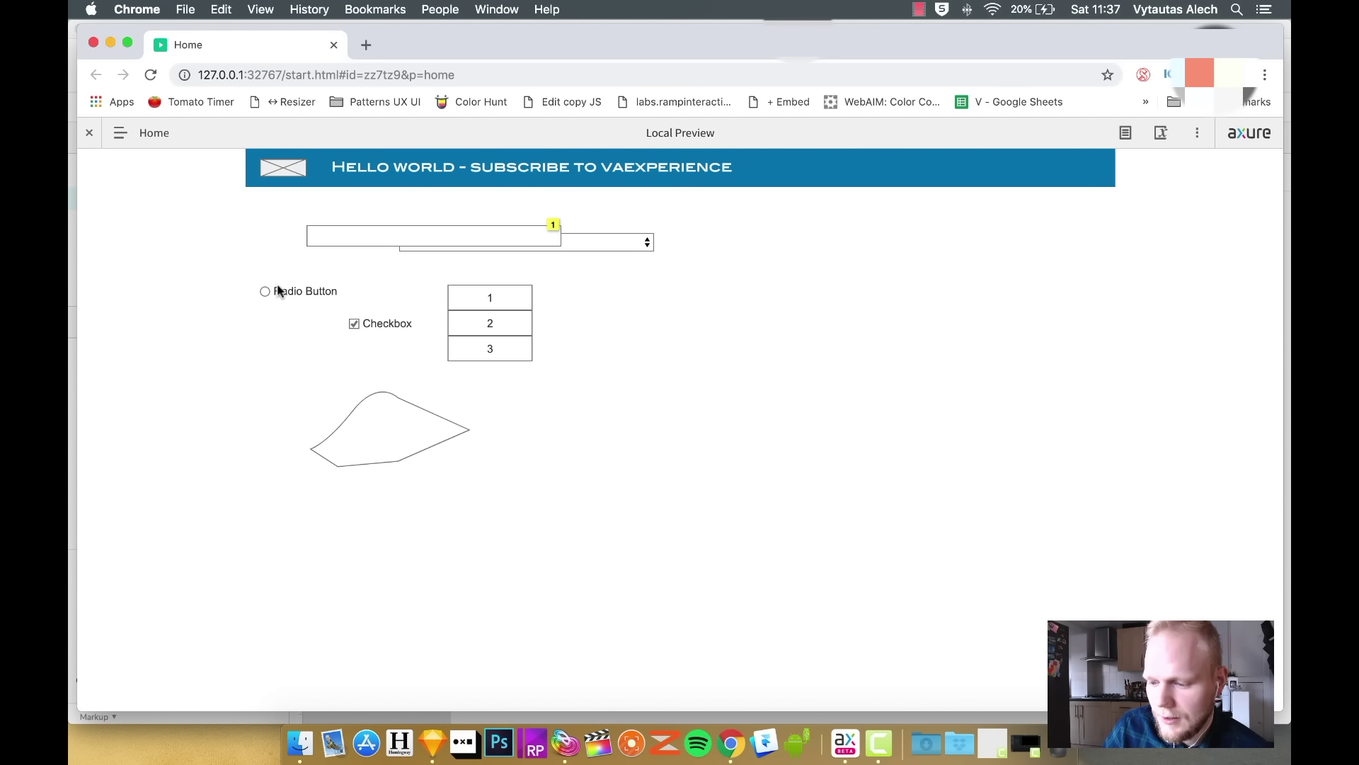